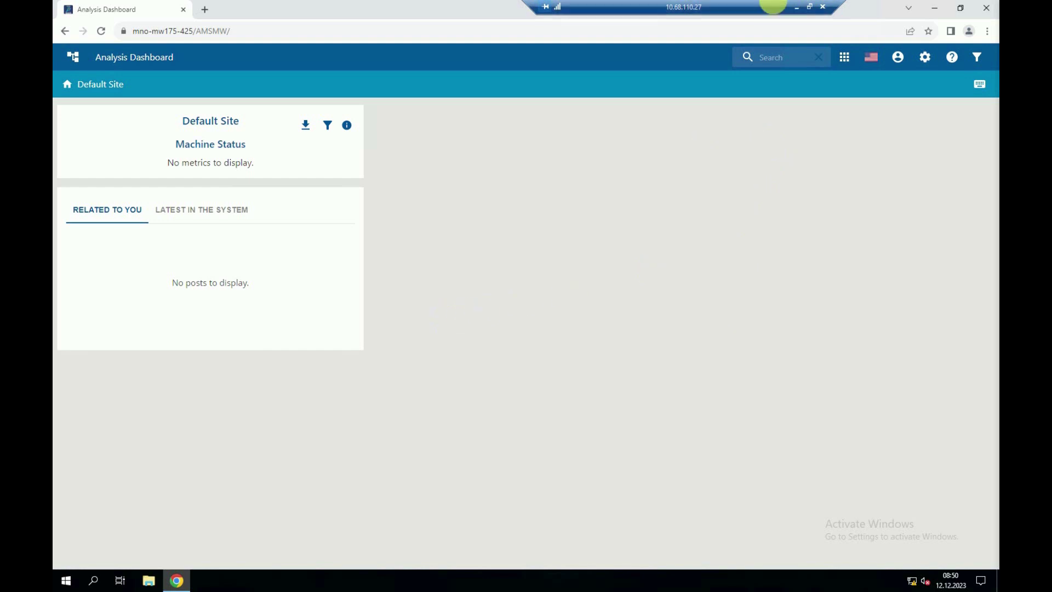
# Open the Network Device Module from the available applications
pyautogui.click(845, 57)
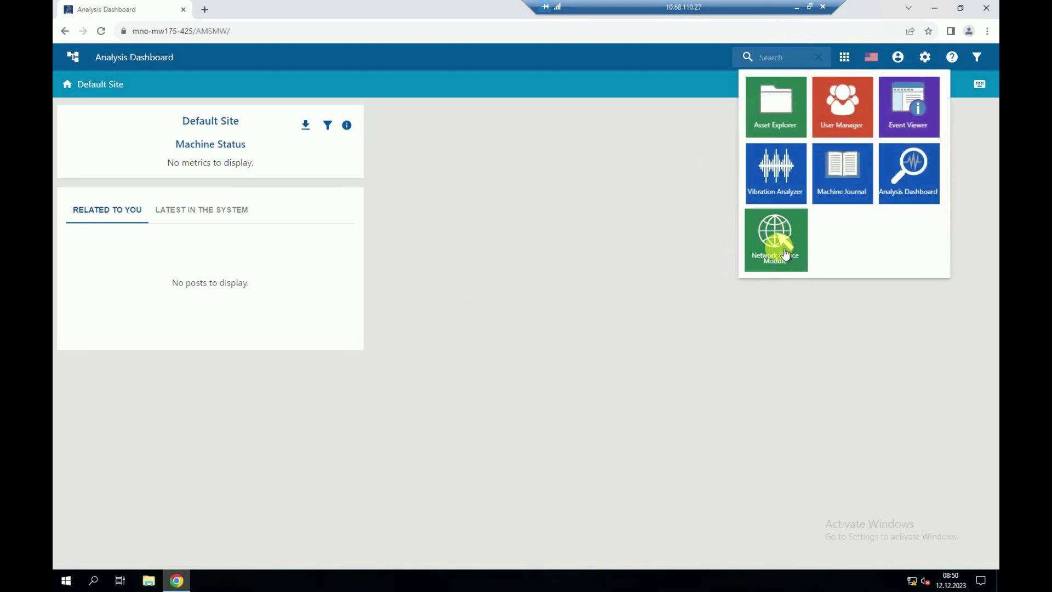
pyautogui.click(774, 236)
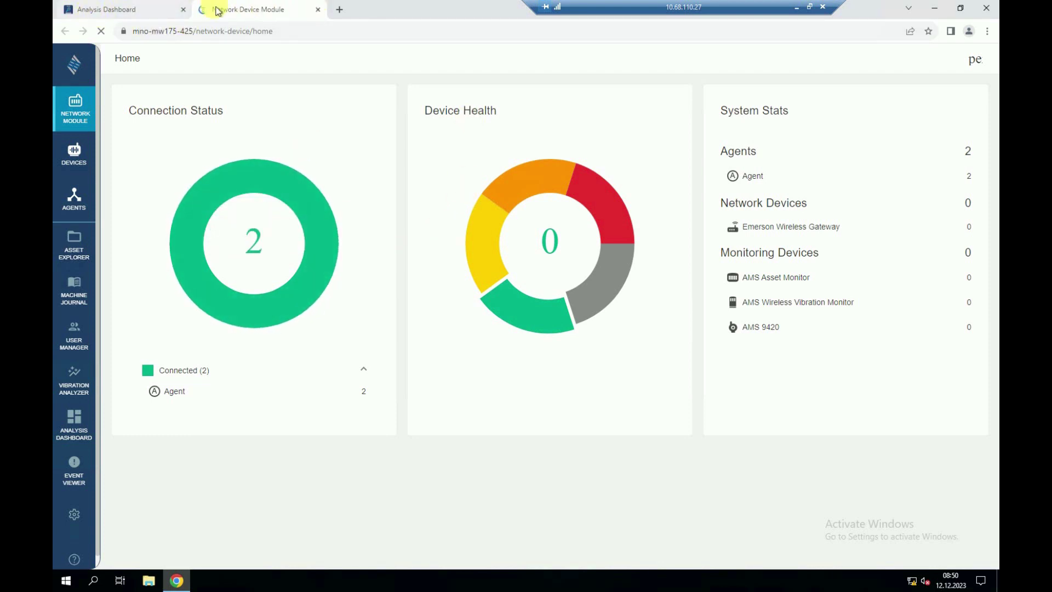
pyautogui.moveTo(532, 7); pyautogui.dragTo(708, 6)
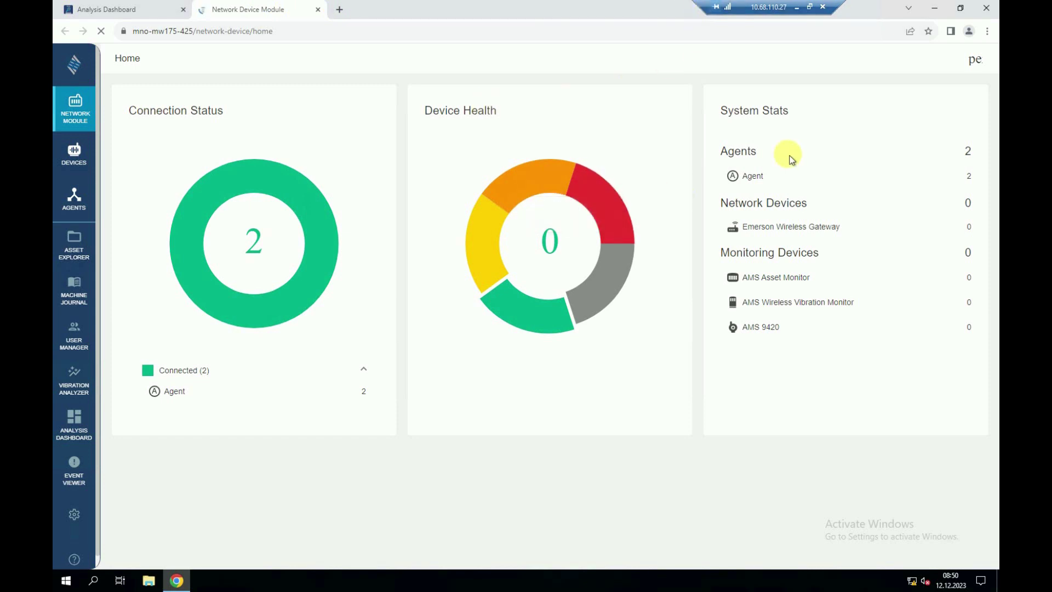
# View the list of connected agents from the network module's connection status overview
pyautogui.click(76, 101)
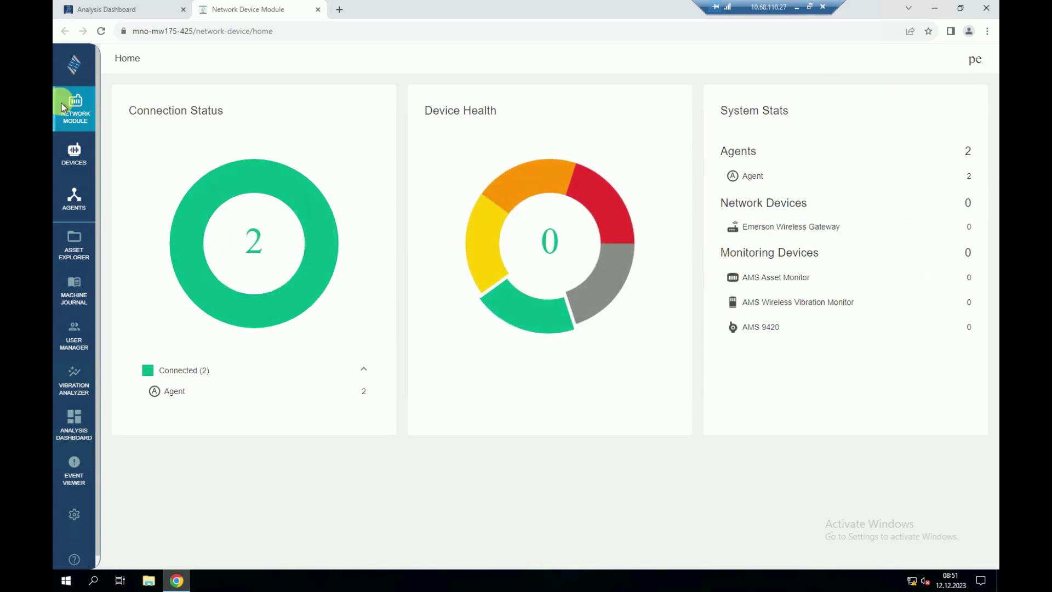
pyautogui.click(73, 117)
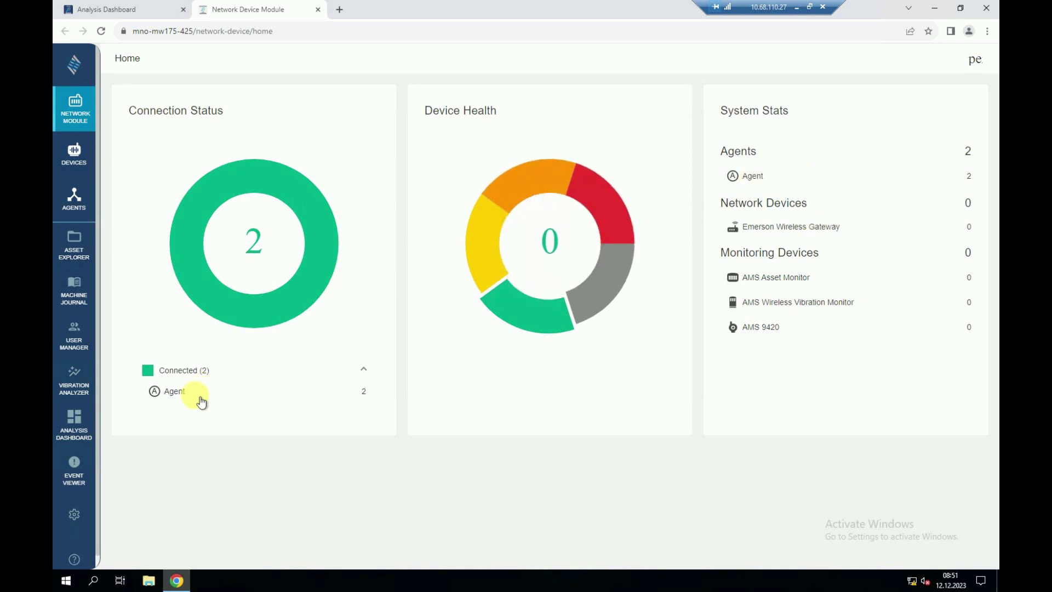
pyautogui.click(179, 394)
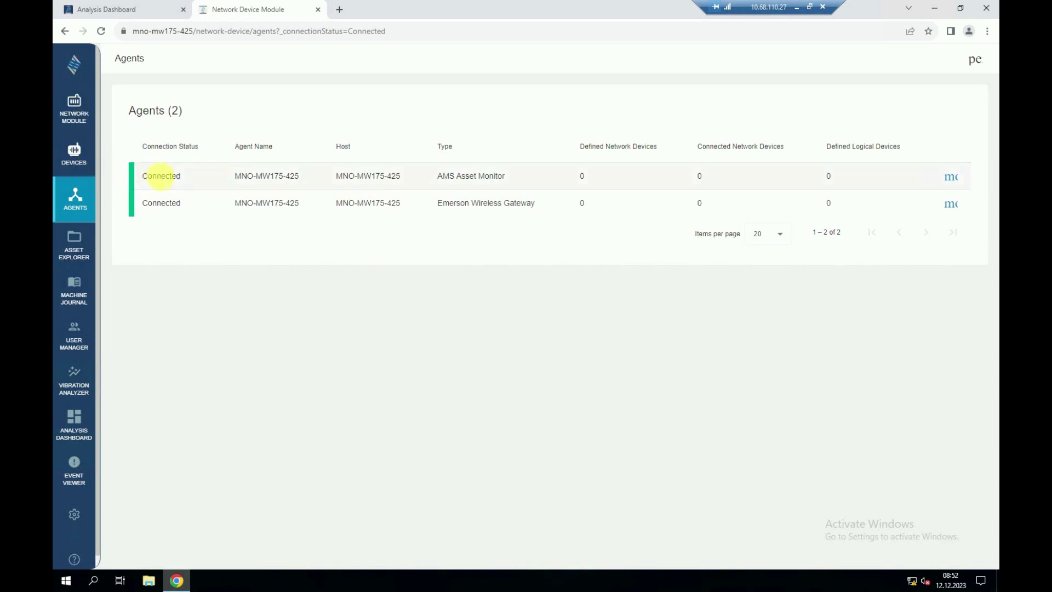
# Start adding an AMS Asset Monitor device named AM DEMO GRO with the address 10.68.106.75
pyautogui.click(73, 153)
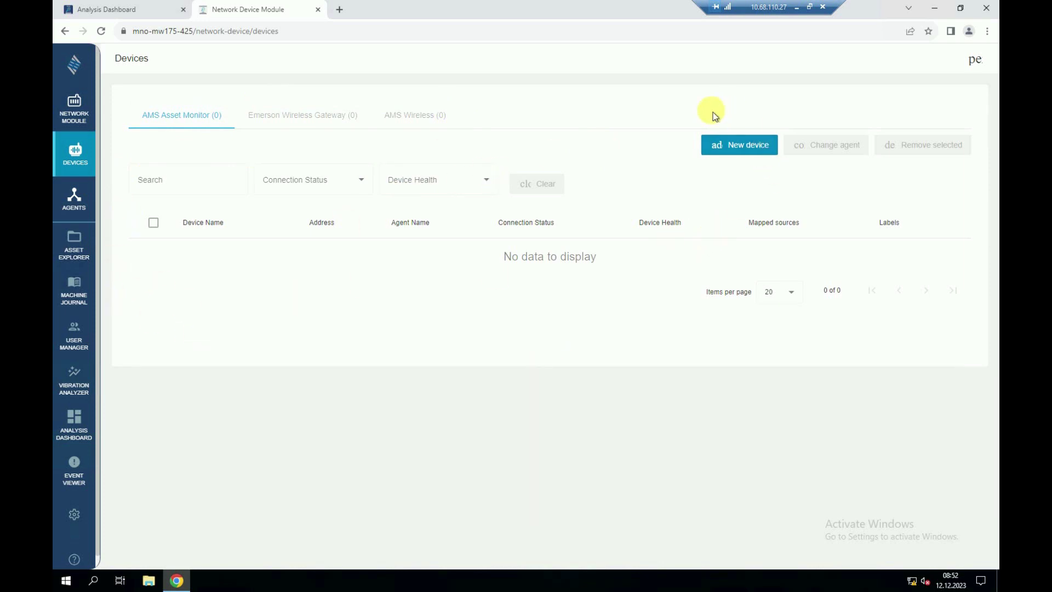
pyautogui.click(740, 153)
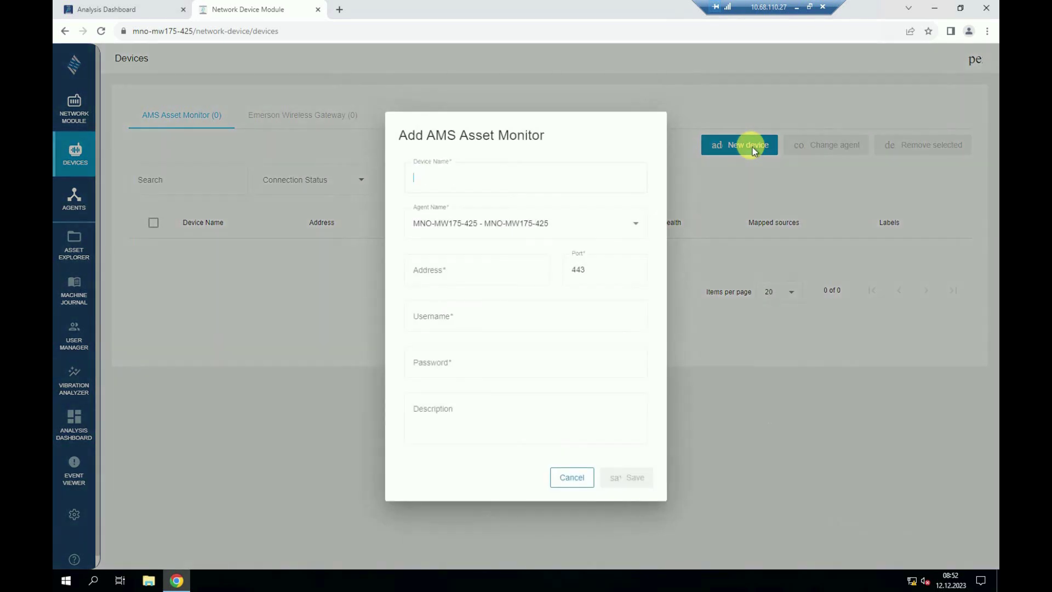
pyautogui.click(504, 181)
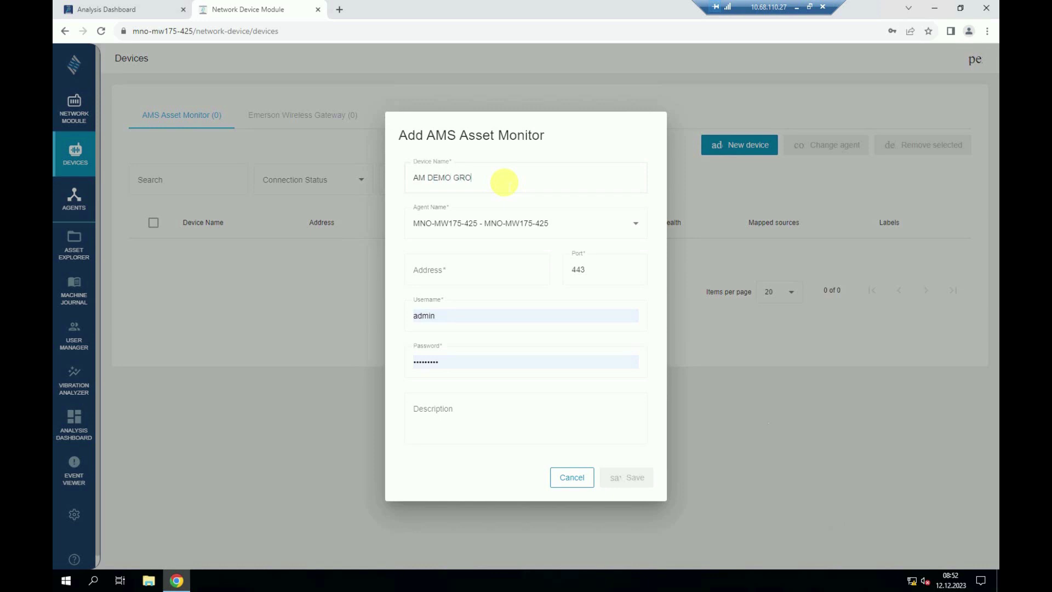
pyautogui.click(466, 278)
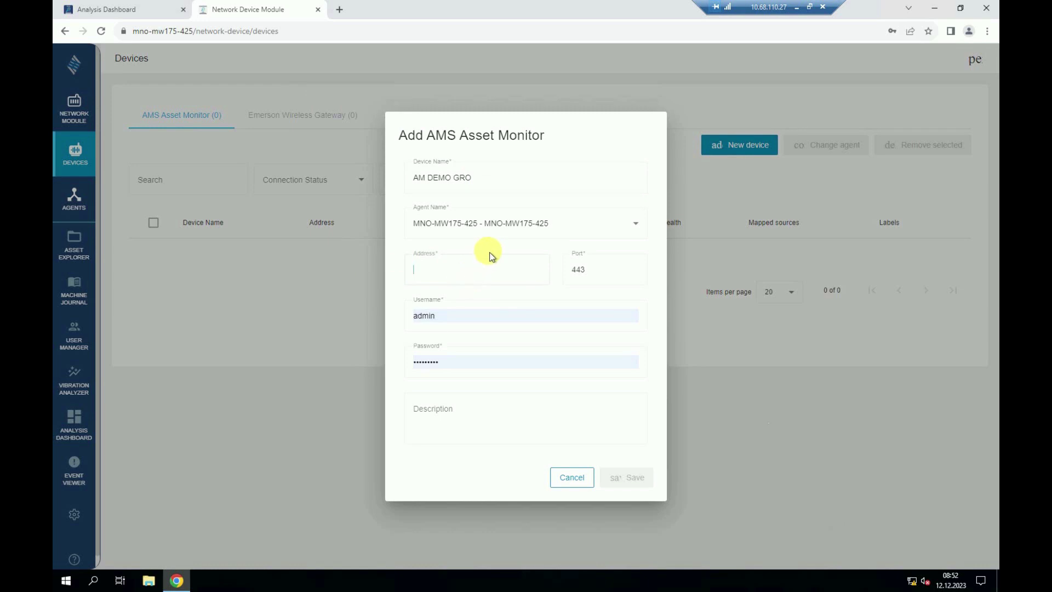
pyautogui.write('10.68.106.75')
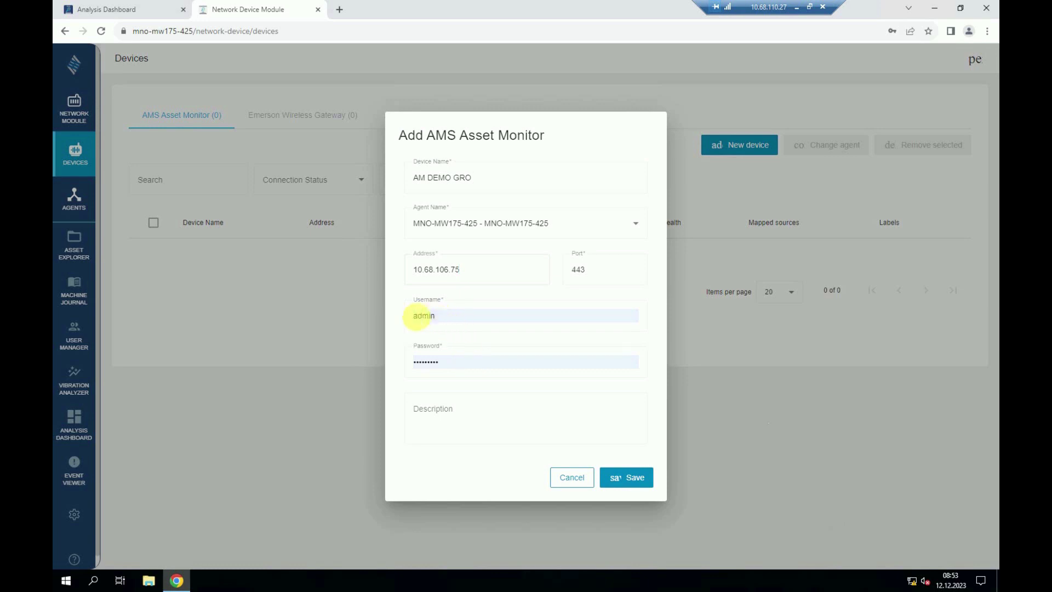
# Complete the asset monitor's login with username mwuser and the device password, add the description DEMO, and save the device
pyautogui.press('Tab')
pyautogui.press('Tab')
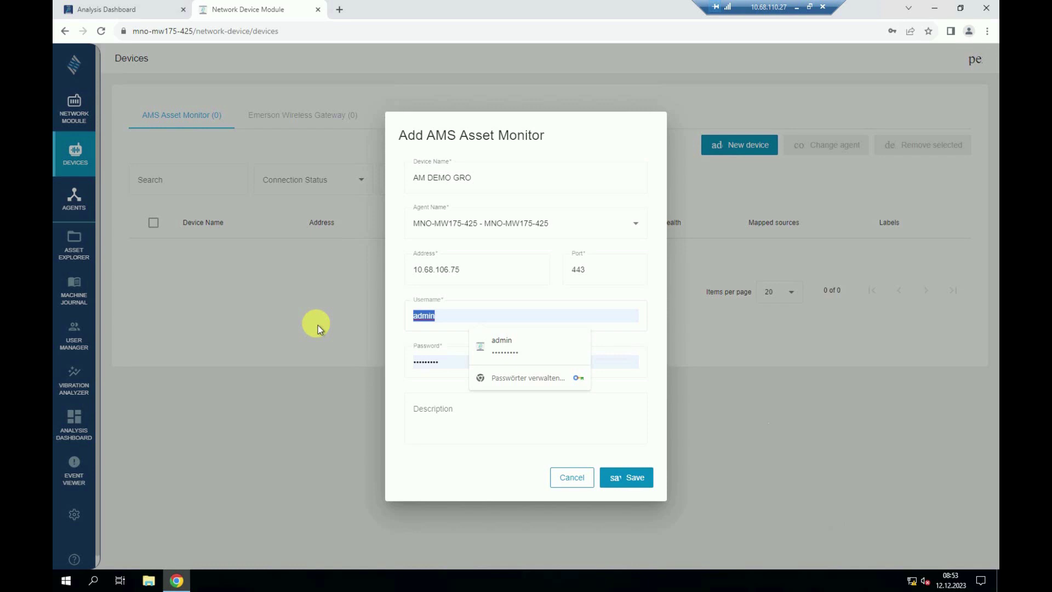
pyautogui.write('mwu')
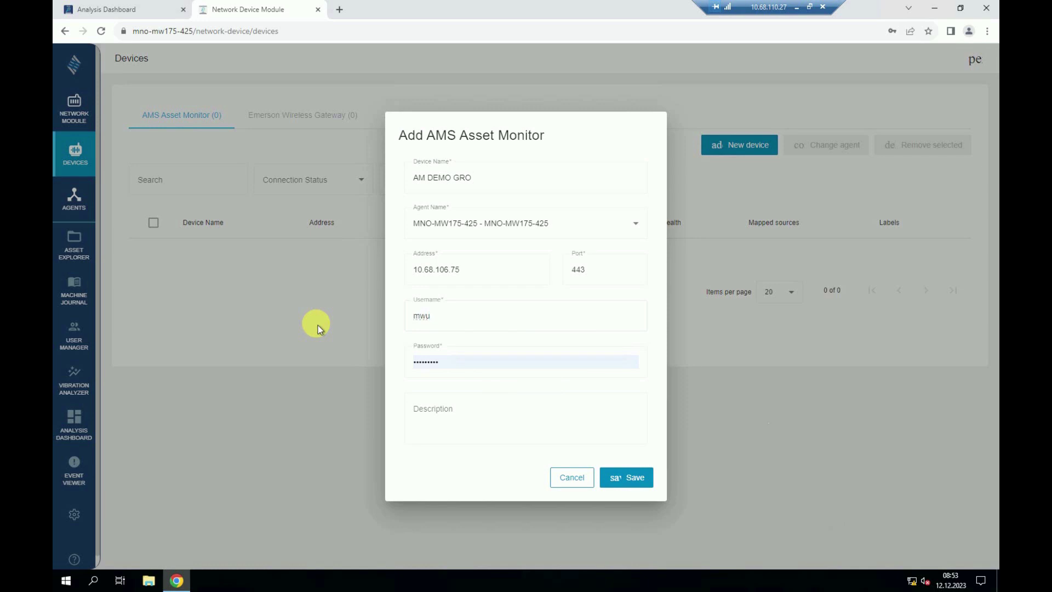
pyautogui.write('e')
pyautogui.press('BackSpace')
pyautogui.write('user')
pyautogui.click(446, 363)
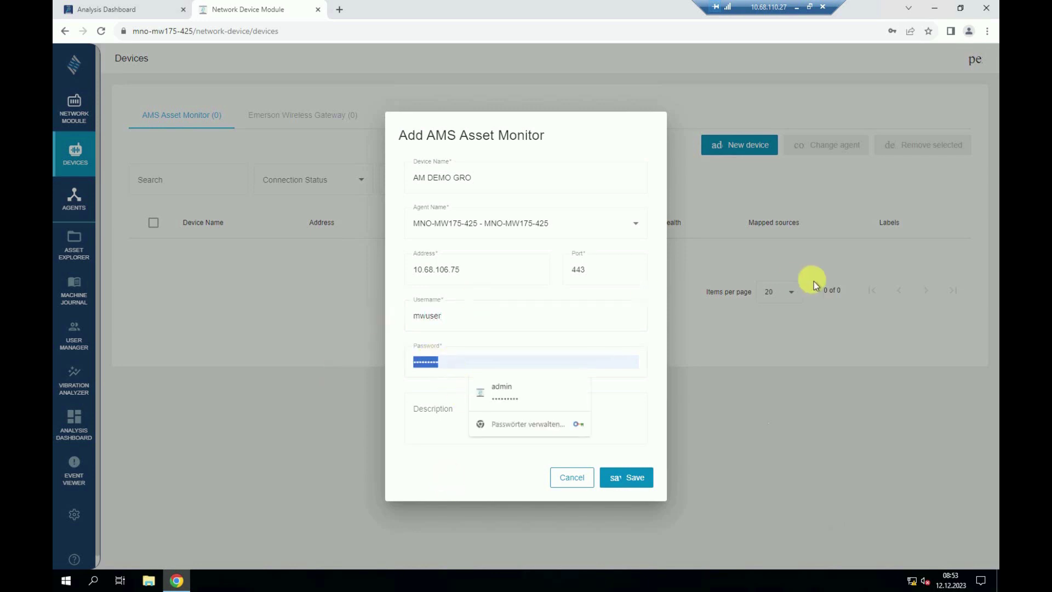
pyautogui.write('a')
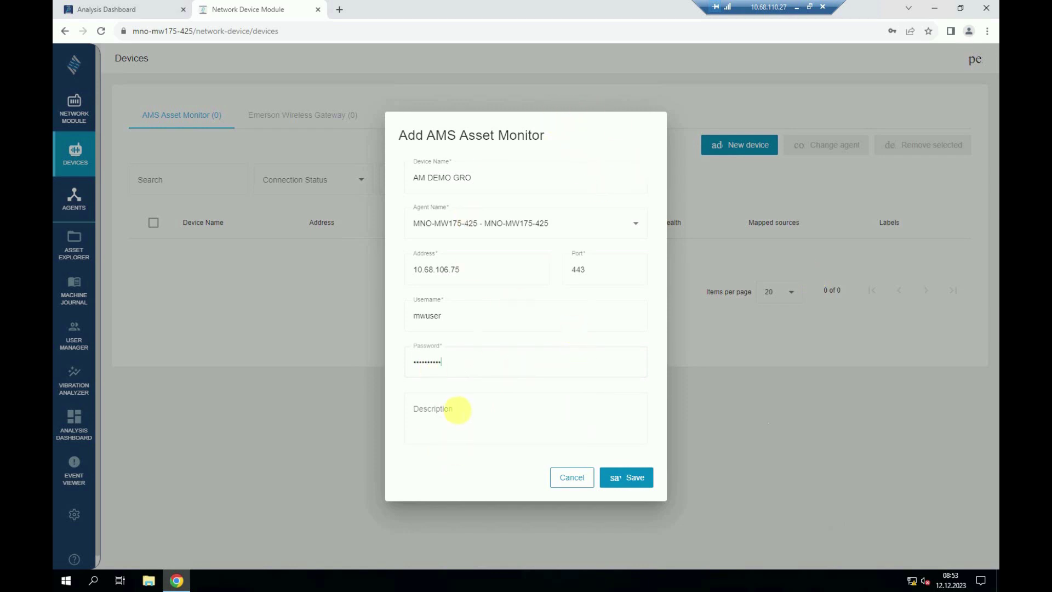
pyautogui.click(458, 409)
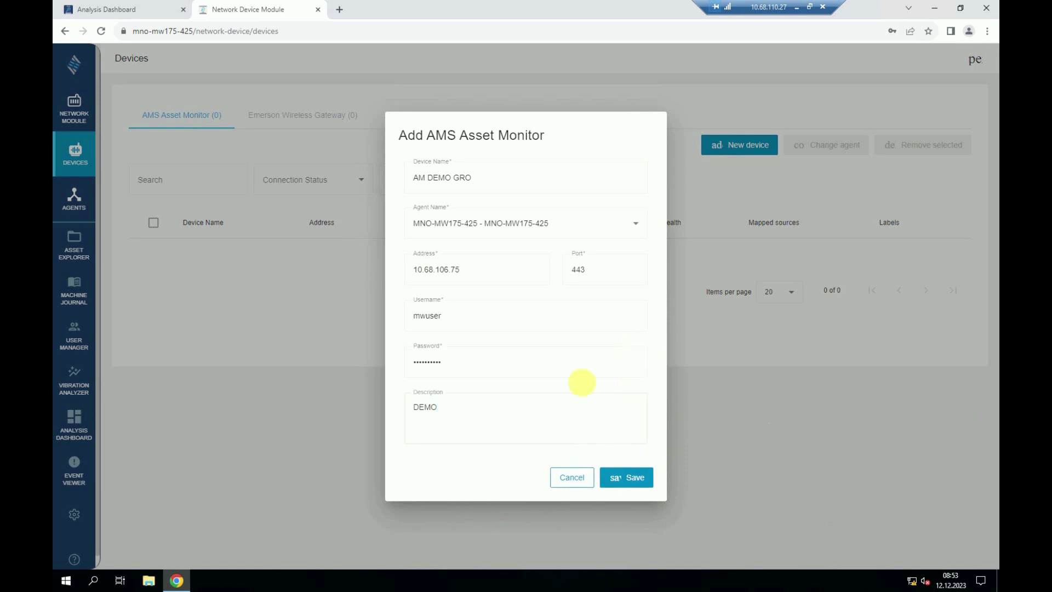
pyautogui.click(637, 479)
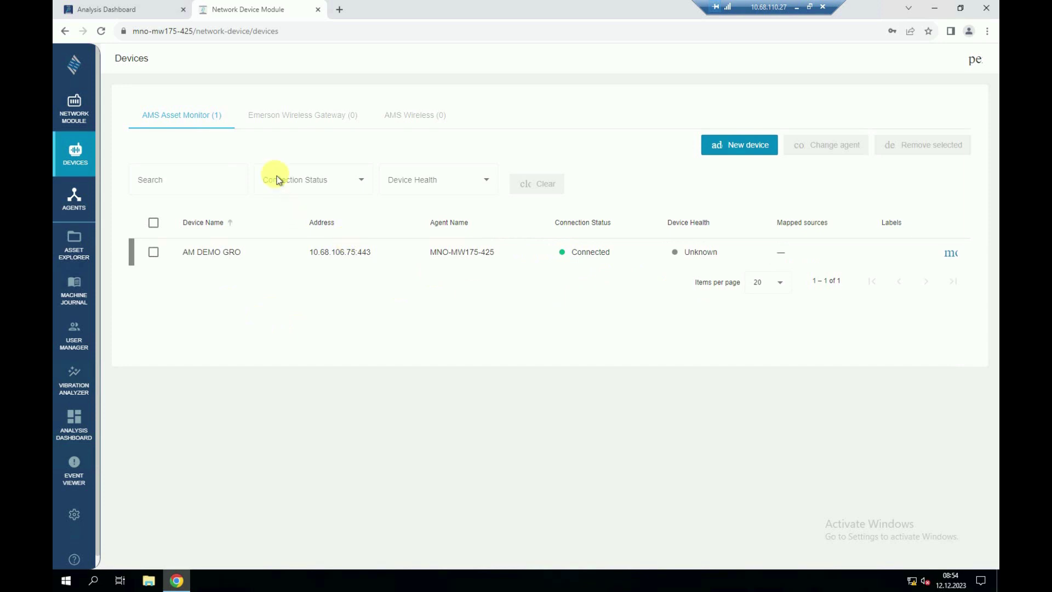
# Add an Emerson Wireless Gateway named Wireless DEMO GRO with address 10.68.106.71 and description Wireless, and save it
pyautogui.click(316, 120)
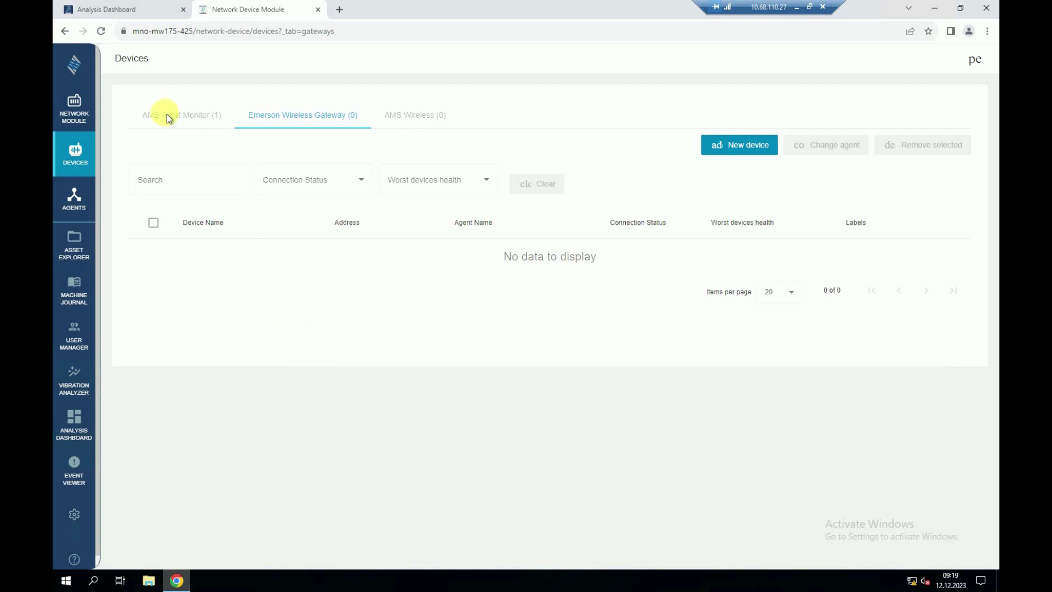
pyautogui.click(742, 143)
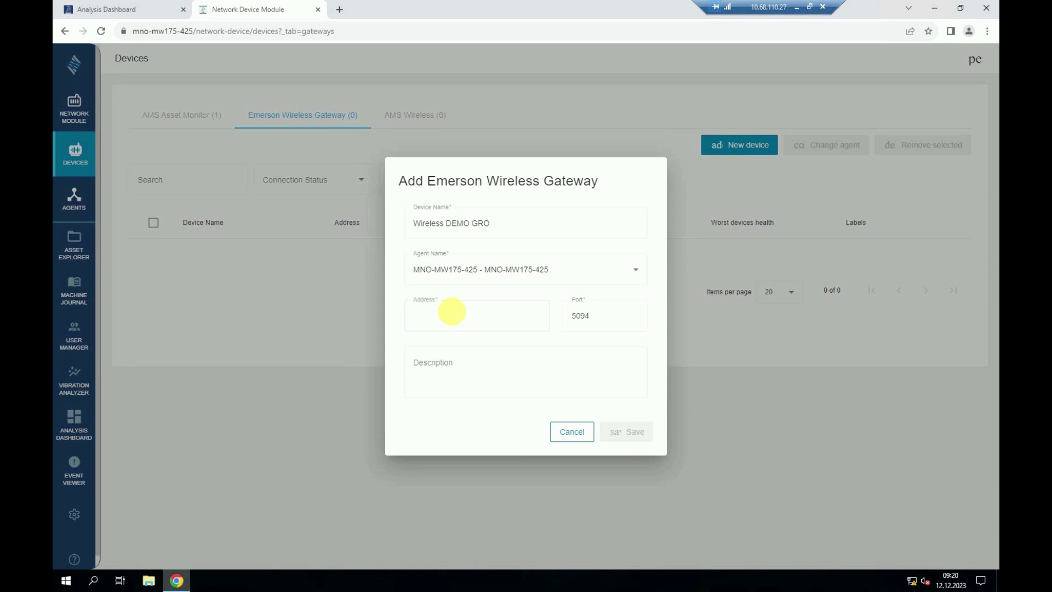
pyautogui.write('10.68.1')
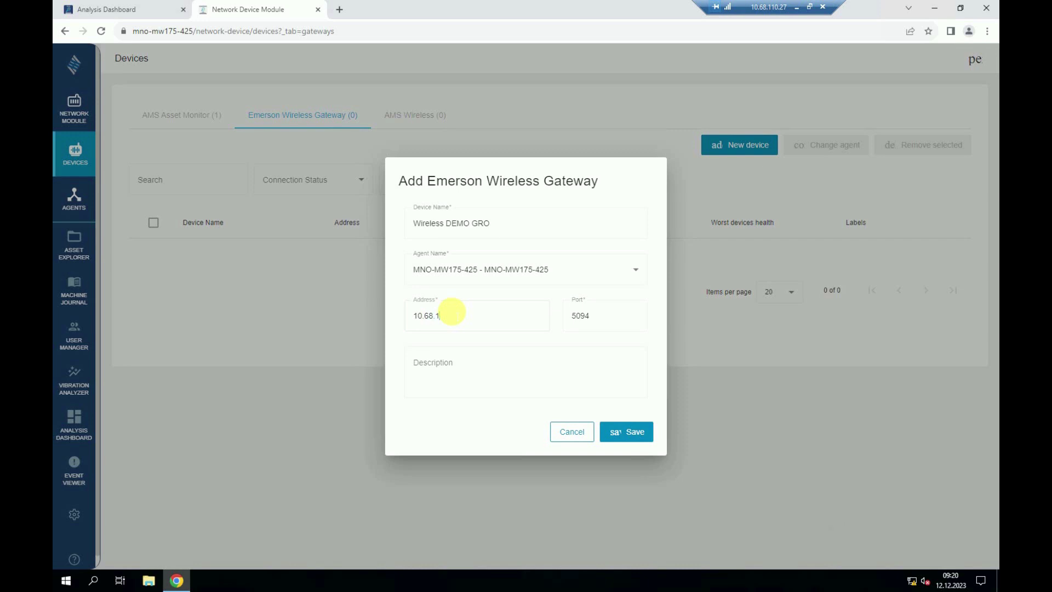
pyautogui.write('06.71')
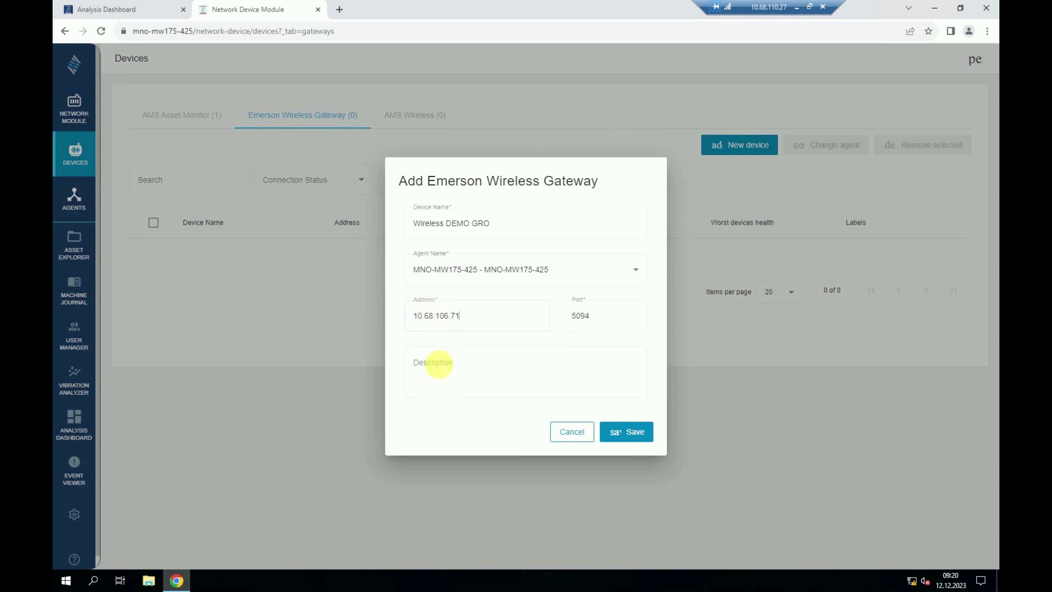
pyautogui.click(461, 361)
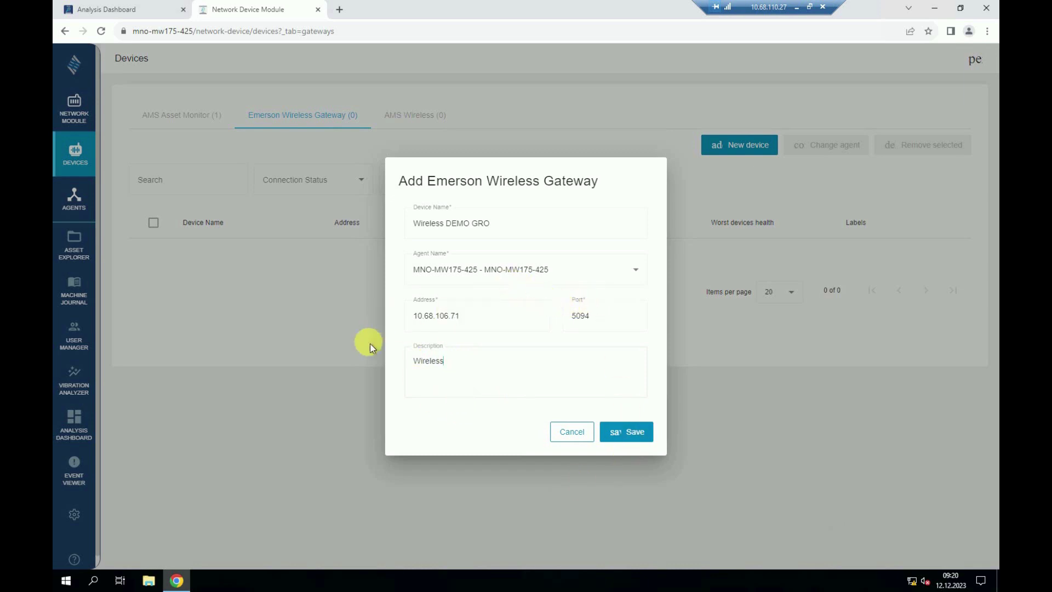
pyautogui.click(637, 432)
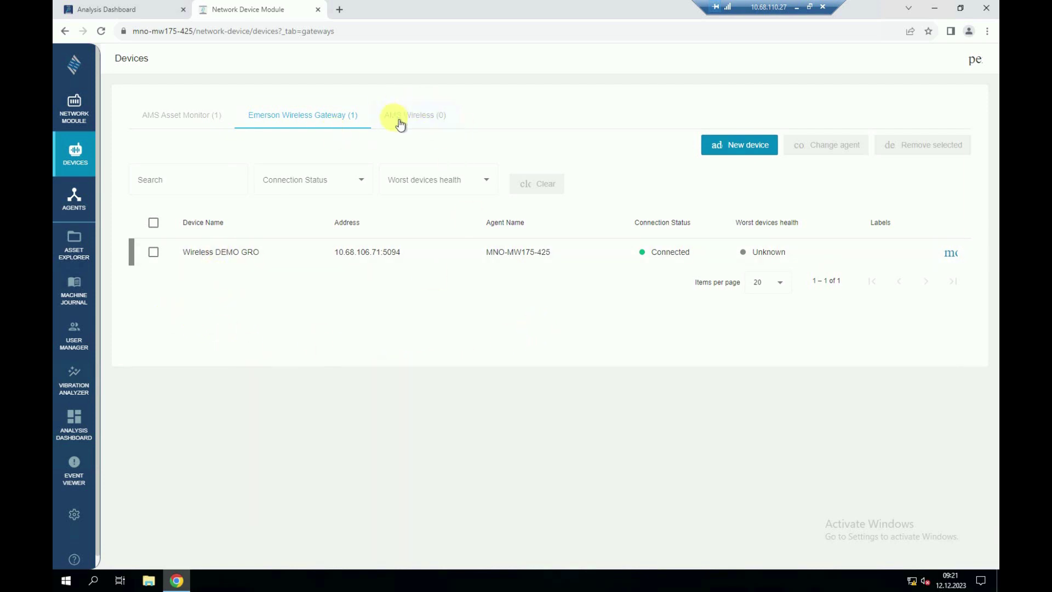
# Refresh the AMS Wireless device list and check the status of the asset monitor and the wireless gateway
pyautogui.click(424, 123)
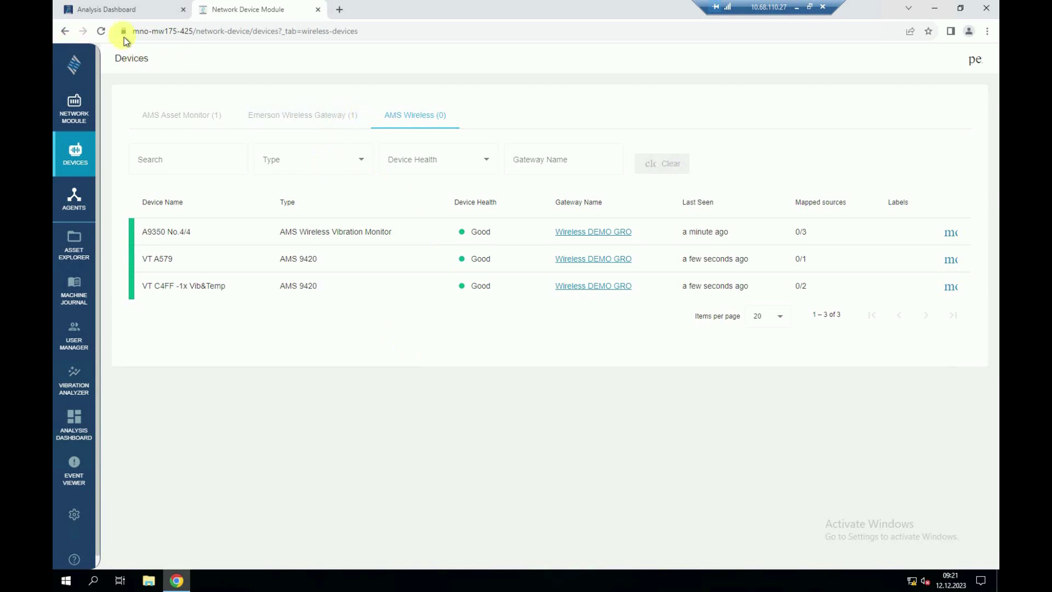
pyautogui.click(104, 33)
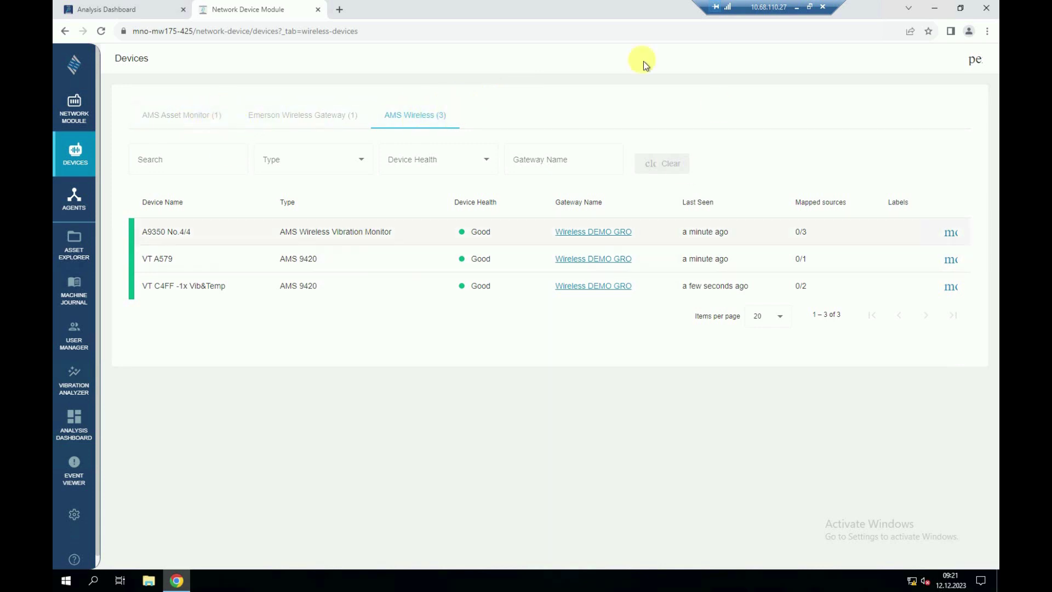
pyautogui.click(173, 122)
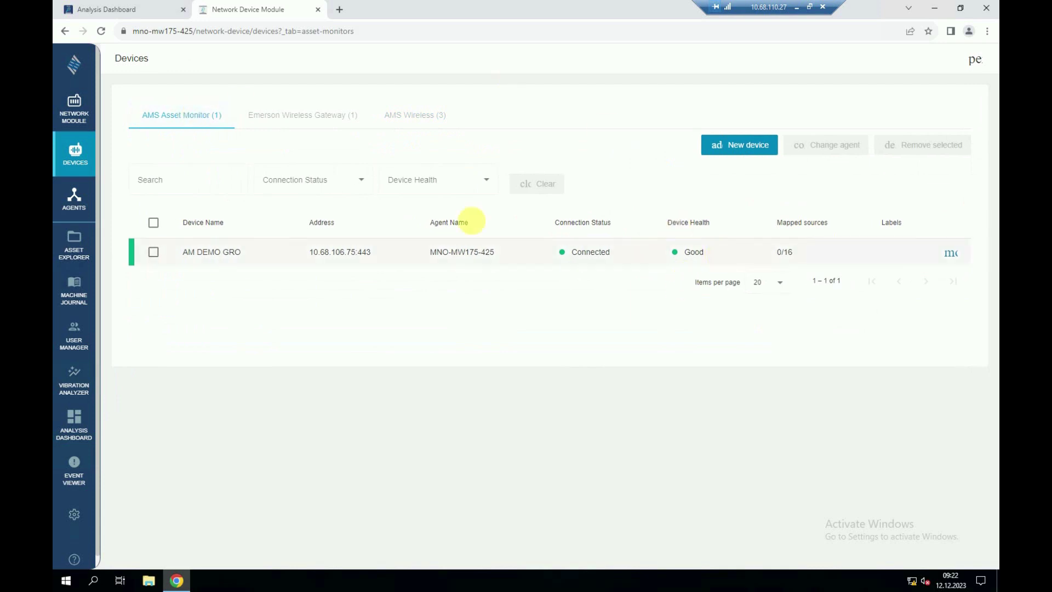
pyautogui.click(306, 116)
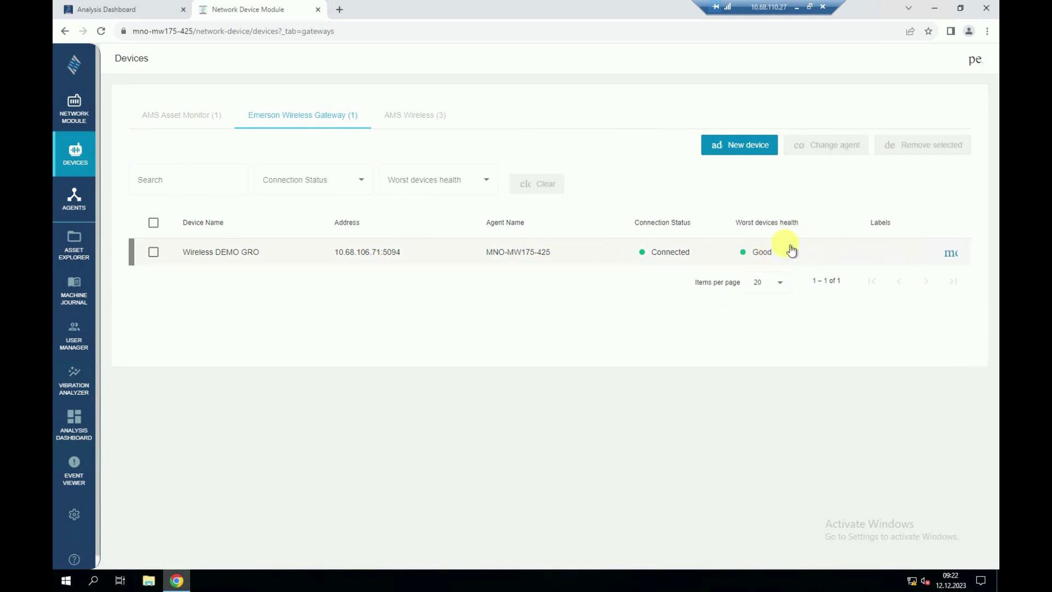
# Open the AM DEMO GRO asset monitor's page and expand its additional details
pyautogui.click(176, 121)
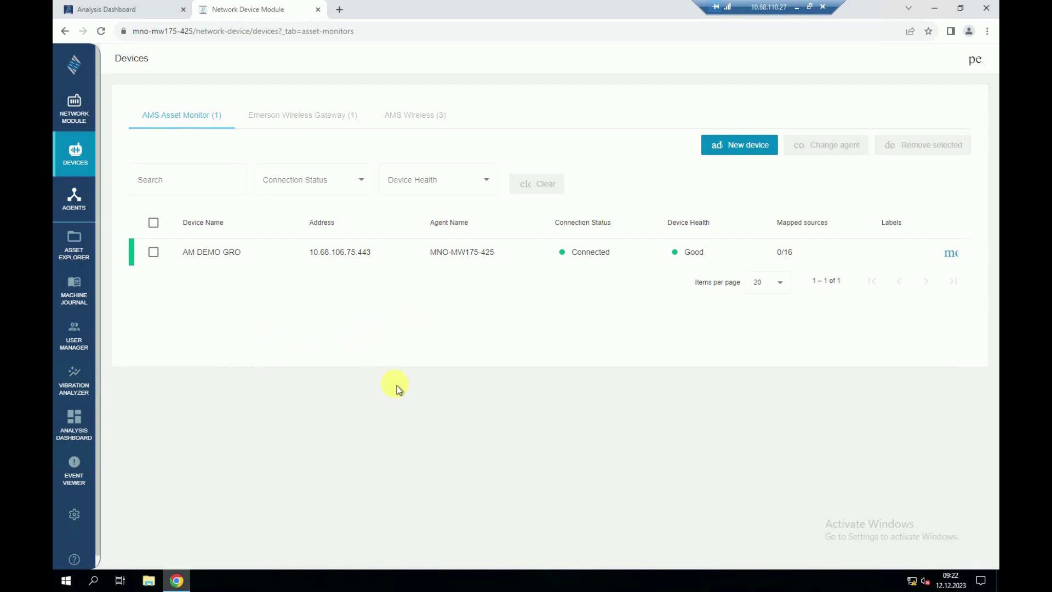
pyautogui.click(221, 255)
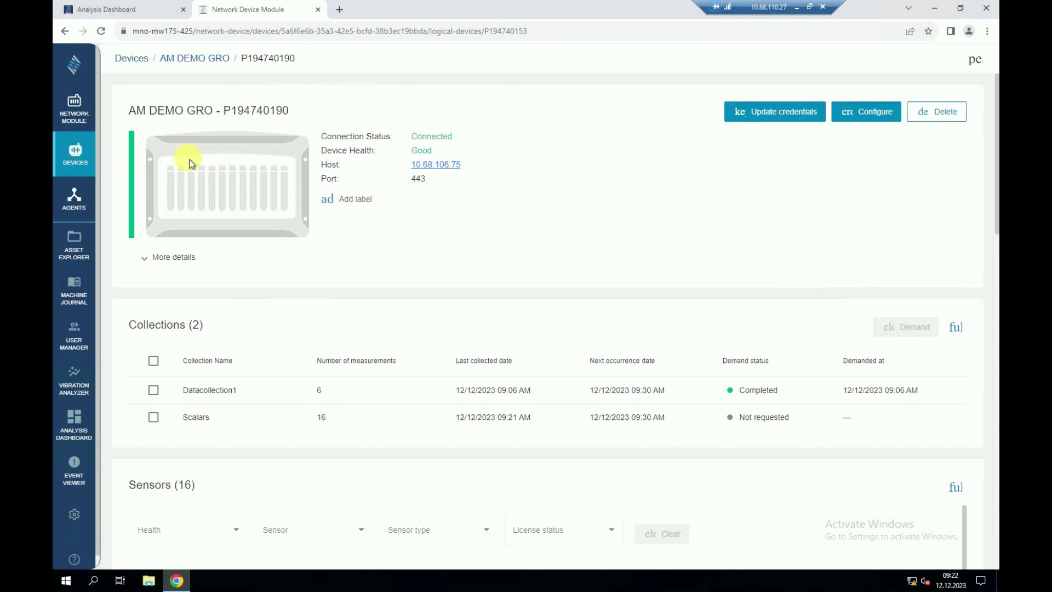
pyautogui.click(145, 265)
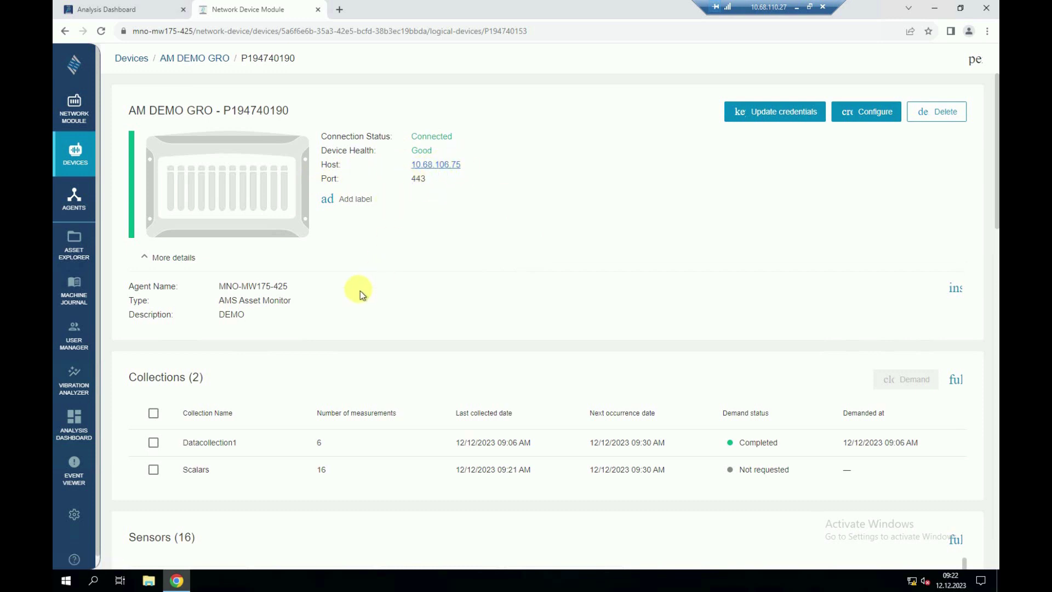
# Open the asset monitor's web interface from its host address, log in with the saved credentials, view the dashboard, and close it
pyautogui.click(445, 167)
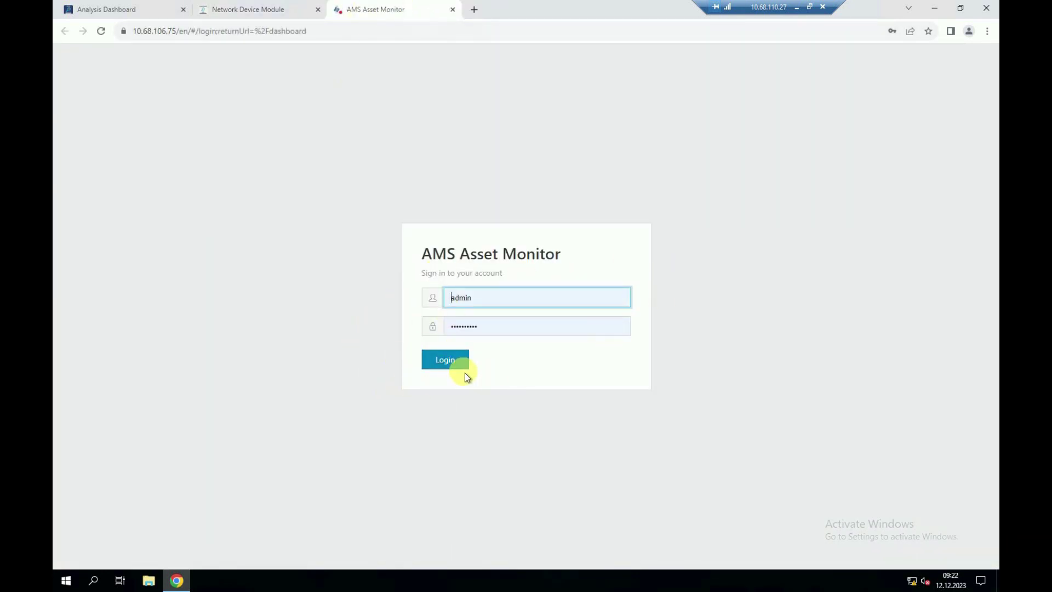
pyautogui.click(445, 362)
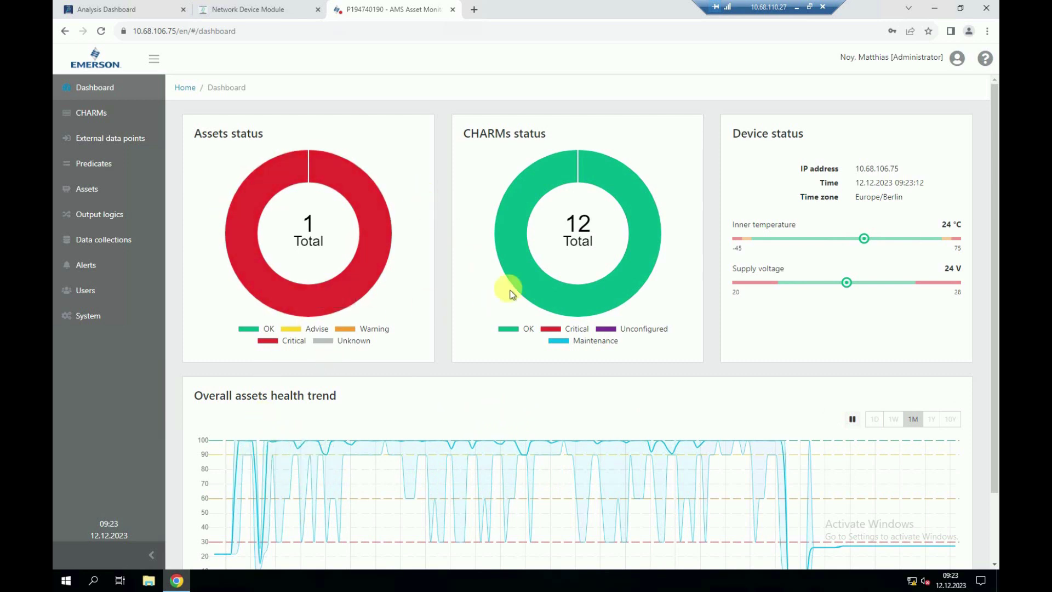
pyautogui.scroll(-2, 614, 319)
pyautogui.scroll(2, 615, 319)
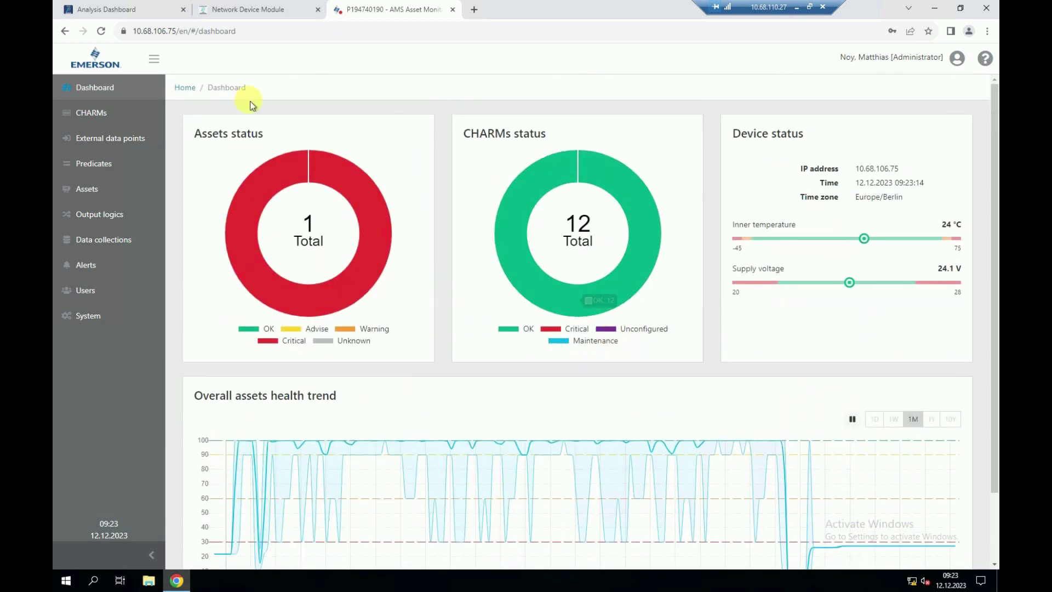
pyautogui.click(452, 10)
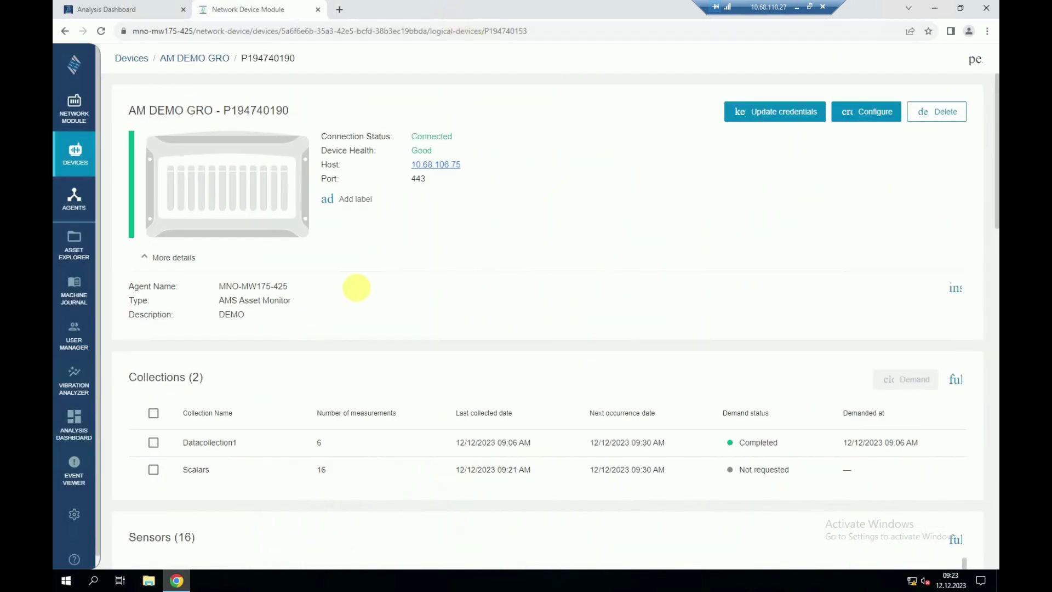
# Demand the Datacollection1 and Scalars collections of the asset monitor
pyautogui.scroll(-3, 425, 251)
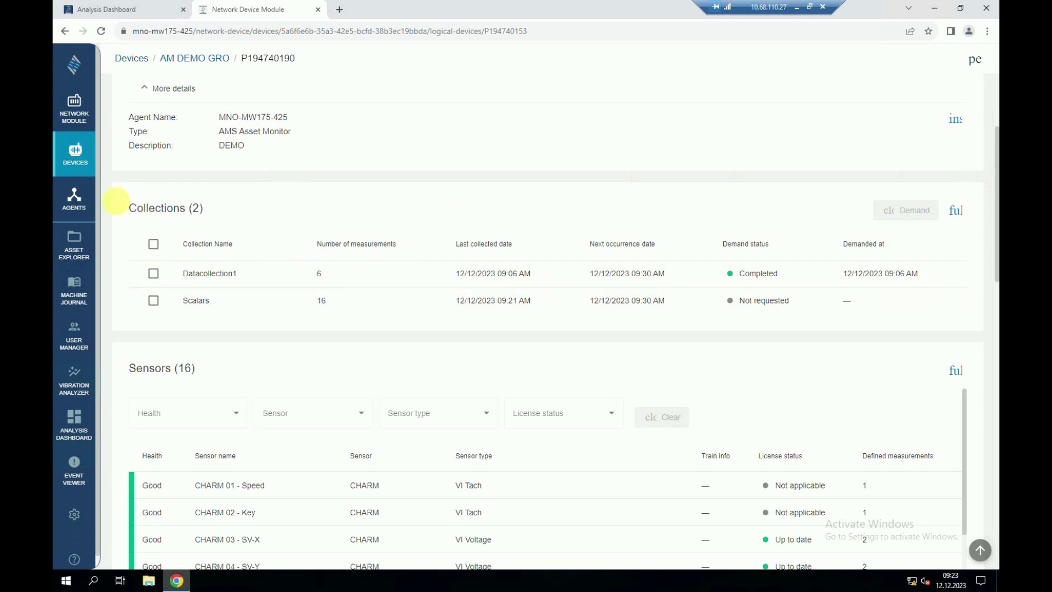
pyautogui.click(154, 274)
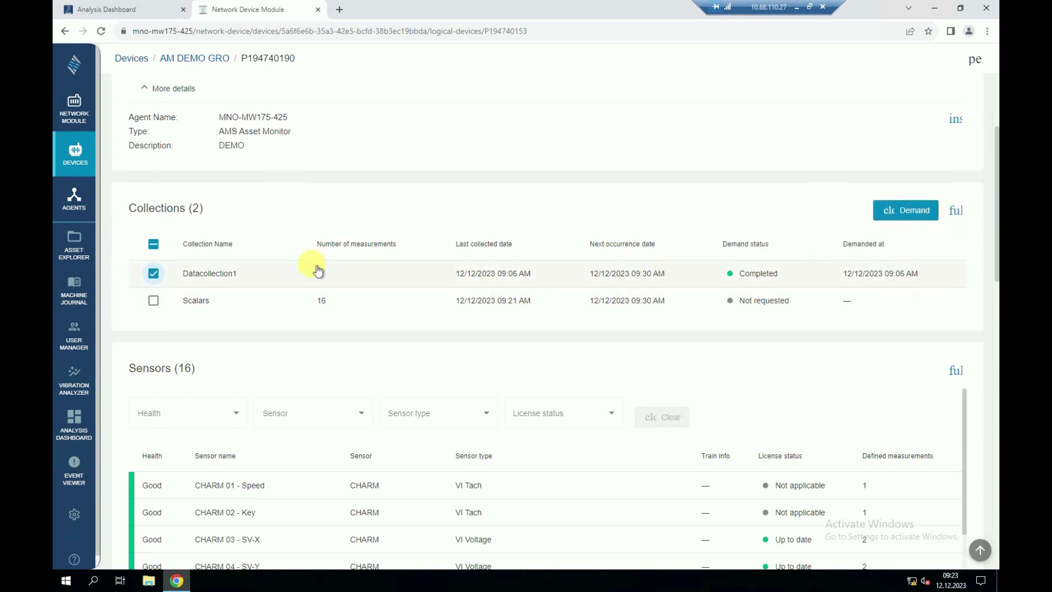
pyautogui.click(153, 301)
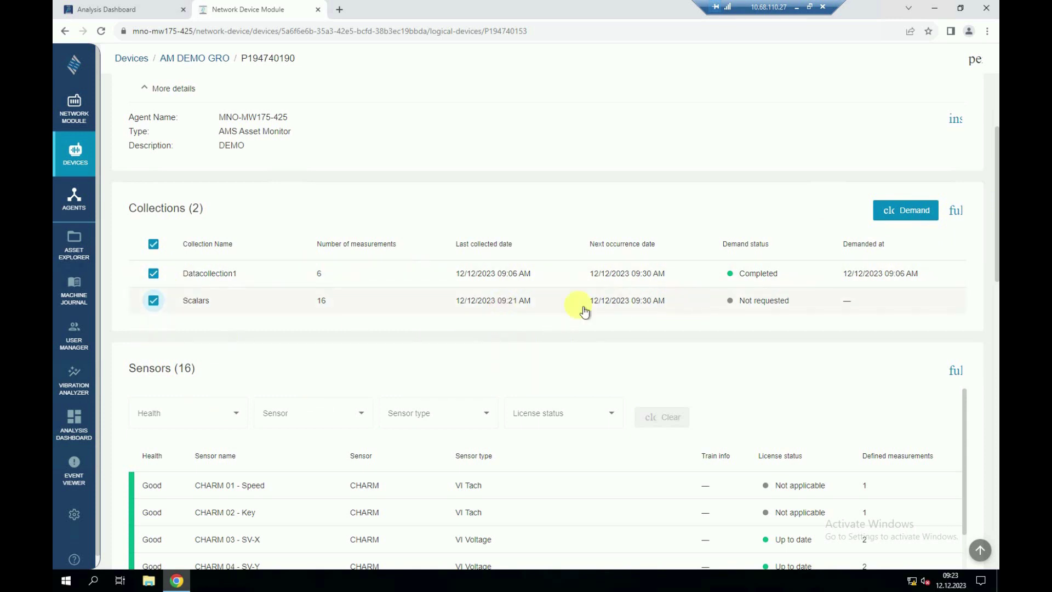
pyautogui.click(918, 215)
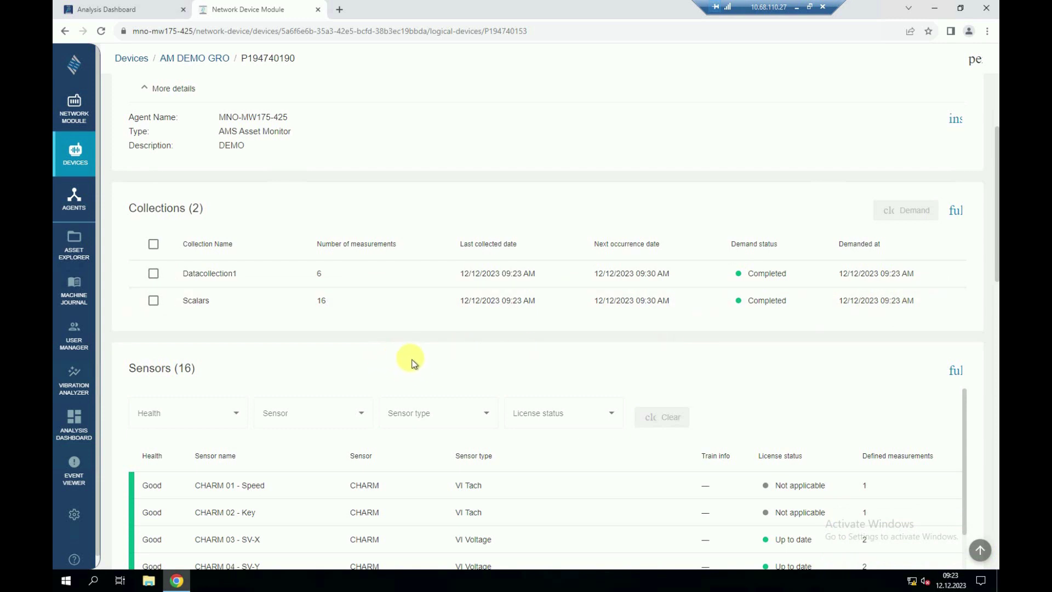
# Review the asset monitor's sensor list, checking the health, type and license status of the CHARM sensors and external data points
pyautogui.scroll(-1, 411, 363)
pyautogui.scroll(-2, 422, 341)
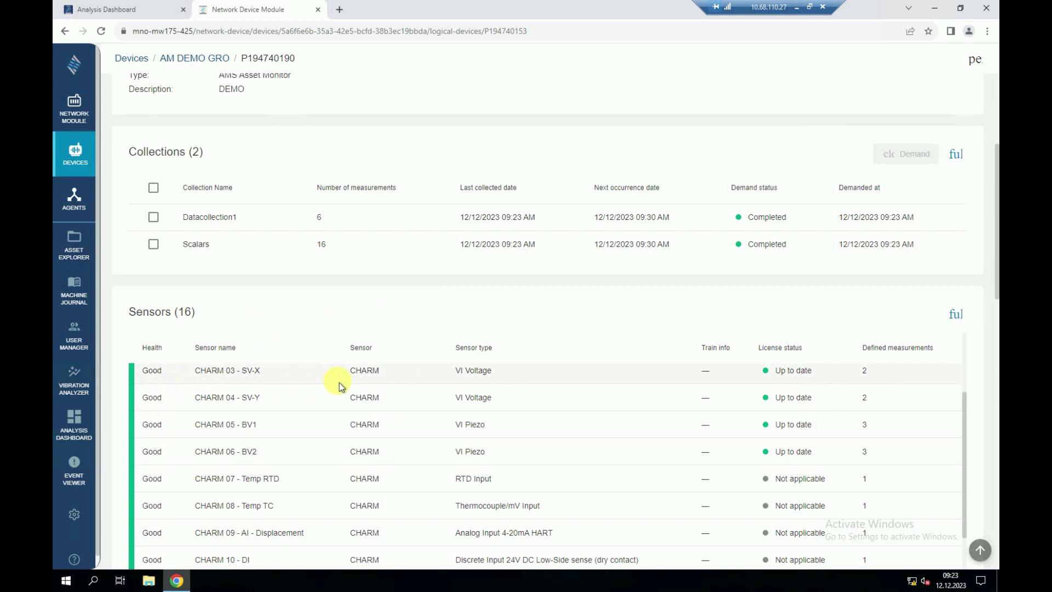
pyautogui.scroll(-3, 339, 383)
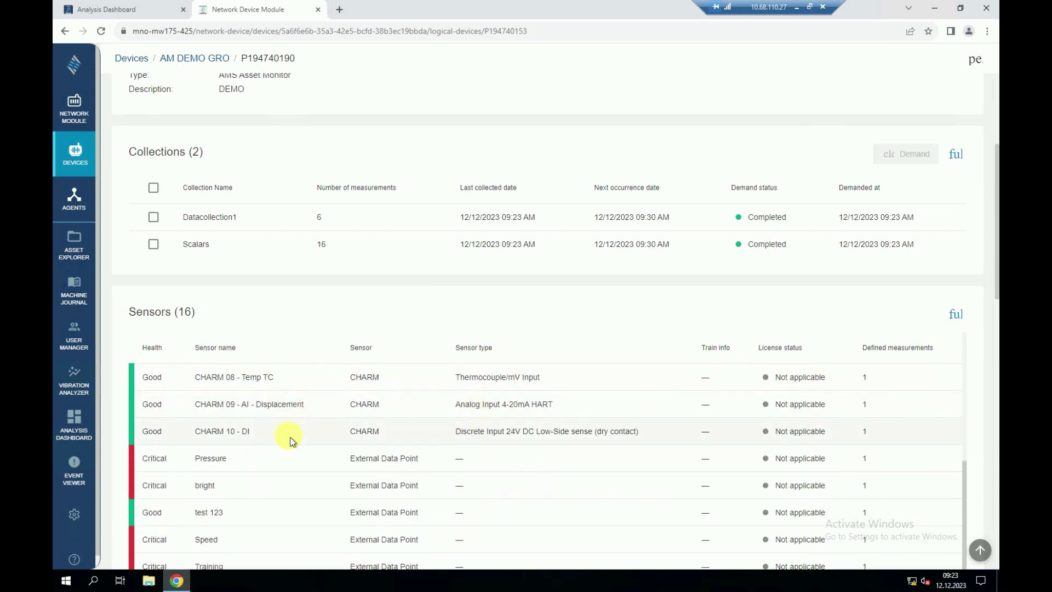
pyautogui.scroll(-2, 290, 436)
pyautogui.scroll(5, 283, 422)
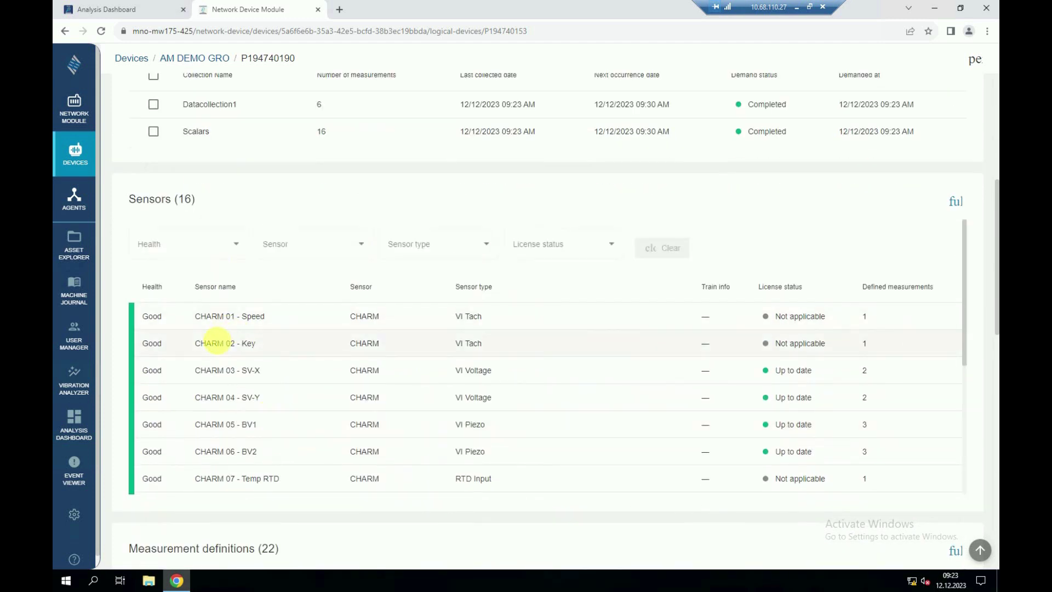
pyautogui.scroll(3, 216, 340)
pyautogui.scroll(-2, 268, 414)
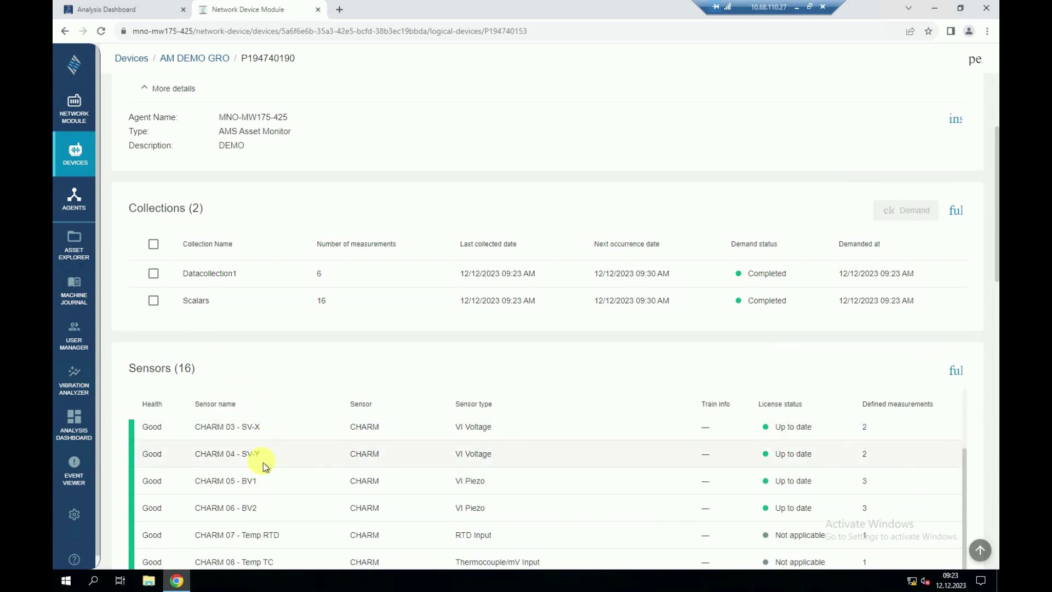
pyautogui.scroll(-1, 265, 465)
pyautogui.scroll(-1, 245, 374)
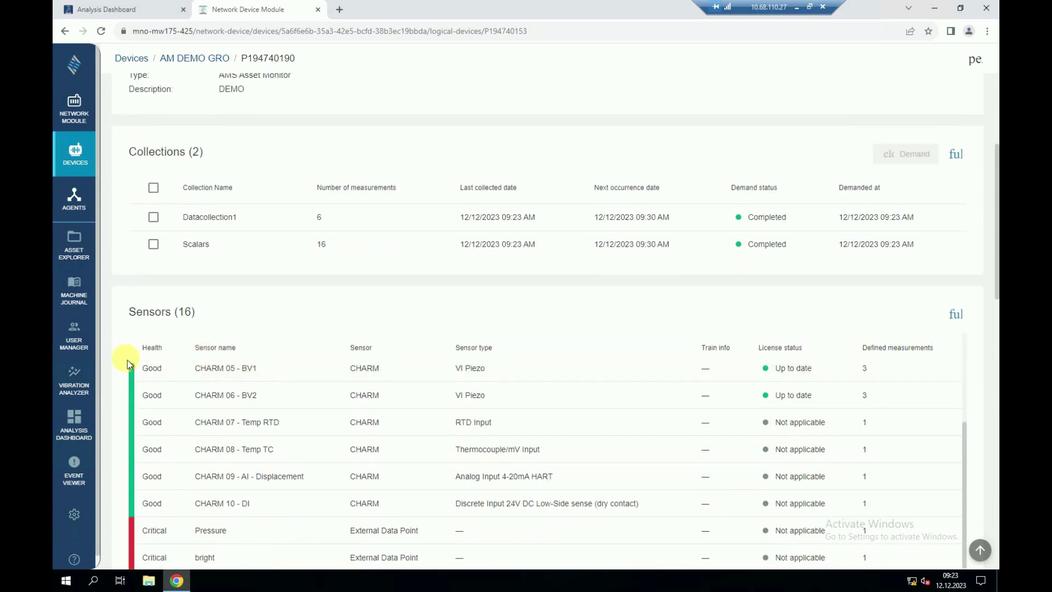
pyautogui.scroll(-2, 123, 360)
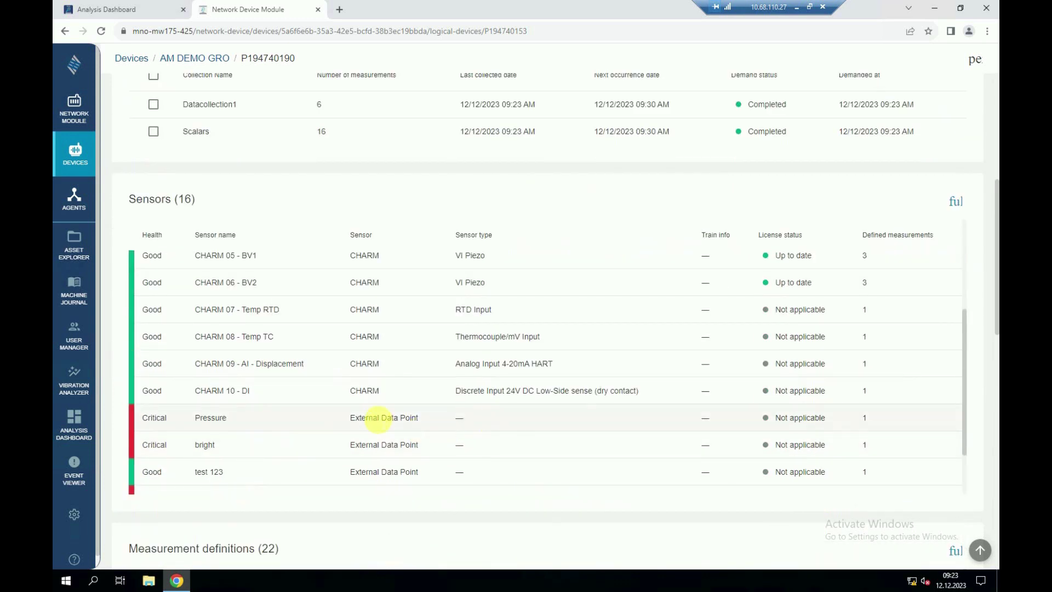
pyautogui.scroll(-3, 383, 424)
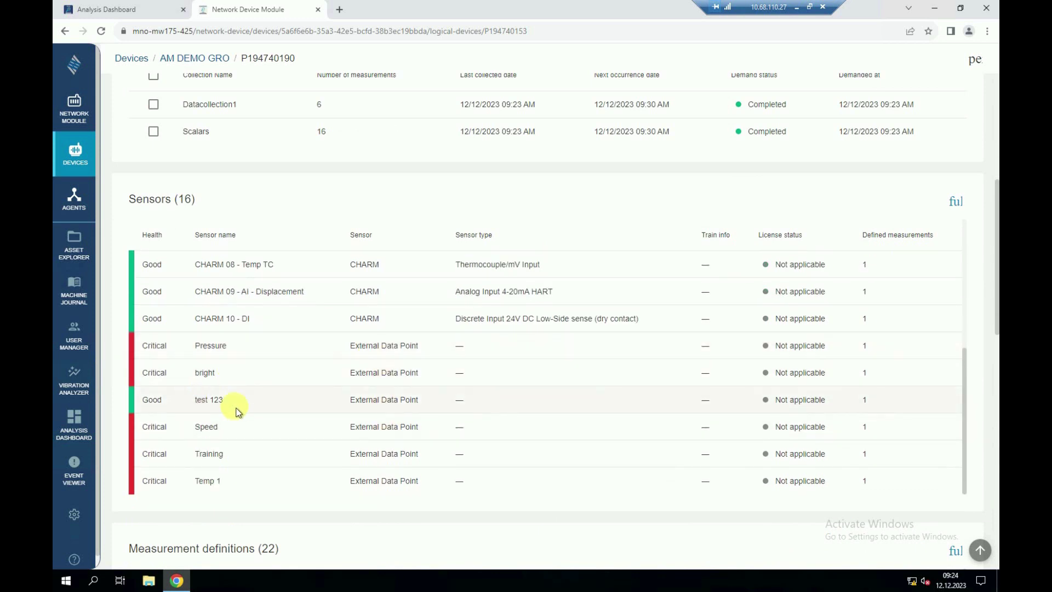
pyautogui.scroll(-1, 400, 382)
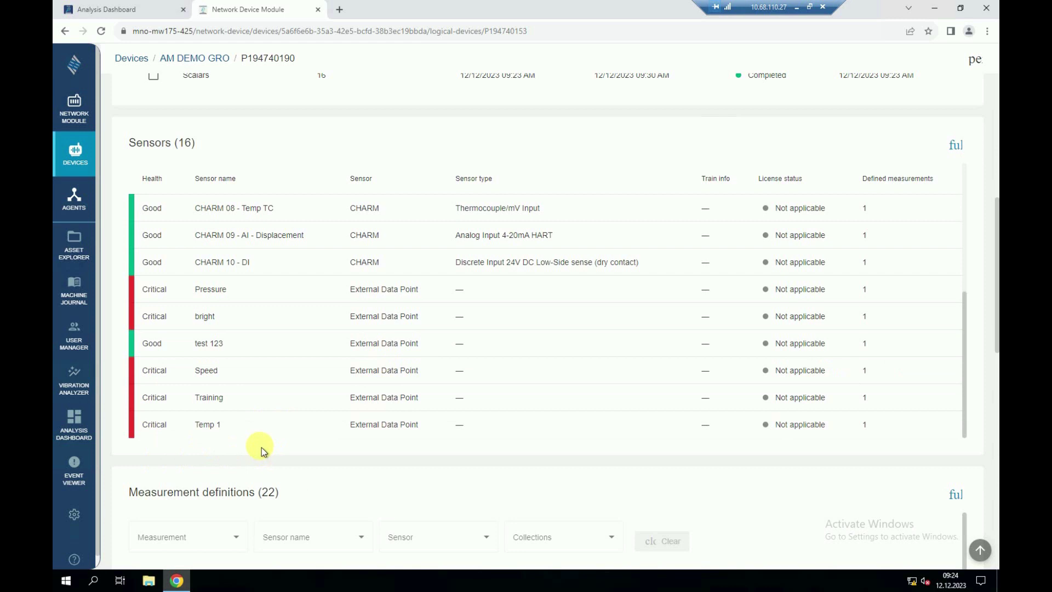
# Review the asset monitor's measurement definitions, including each measurement's sensor, collection, last collected value and last collected date
pyautogui.scroll(-3, 263, 450)
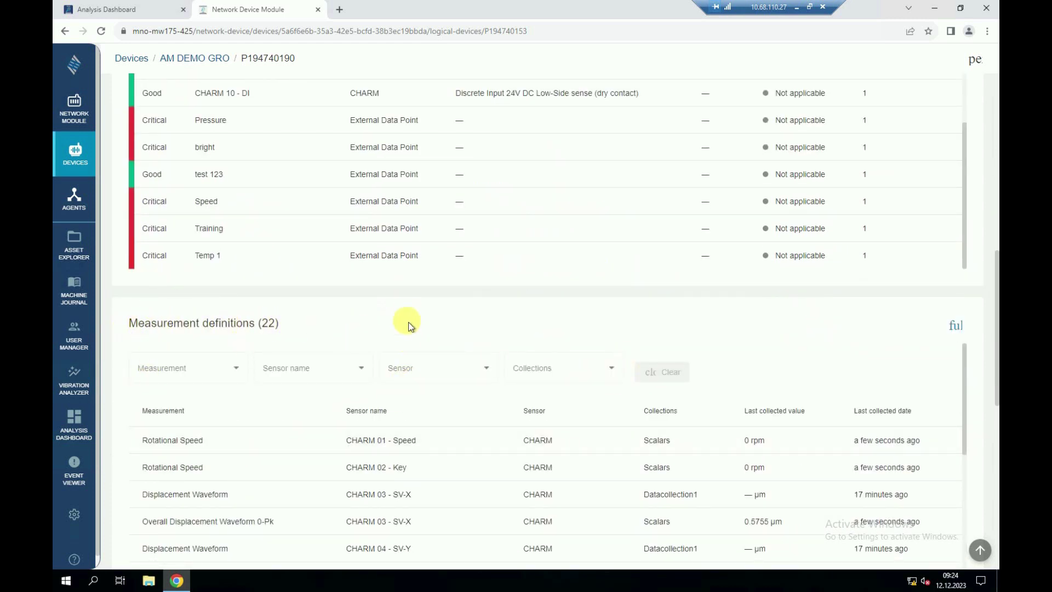
pyautogui.scroll(-3, 406, 318)
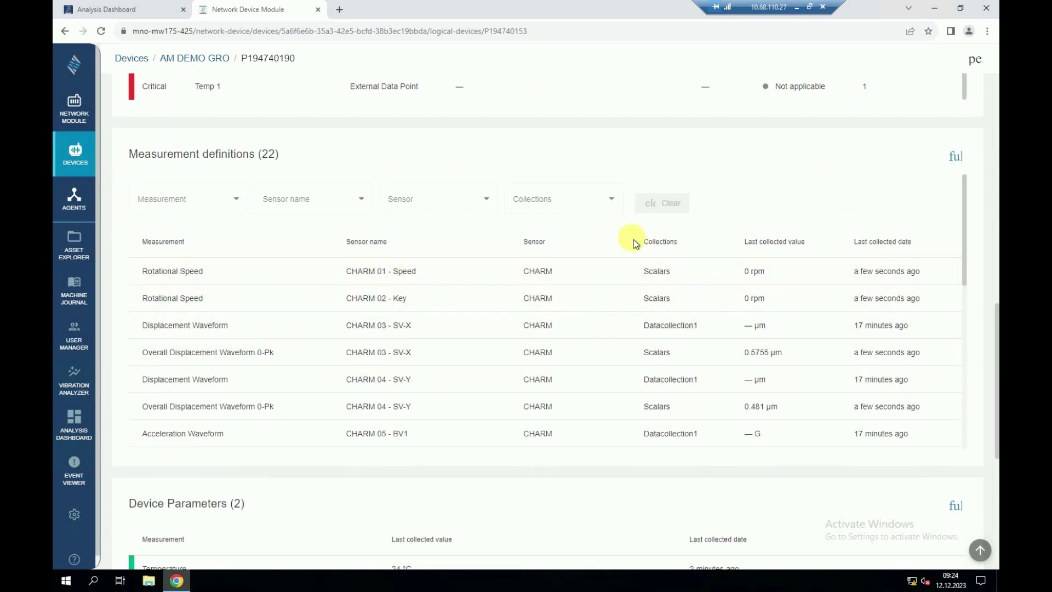
pyautogui.moveTo(838, 269)
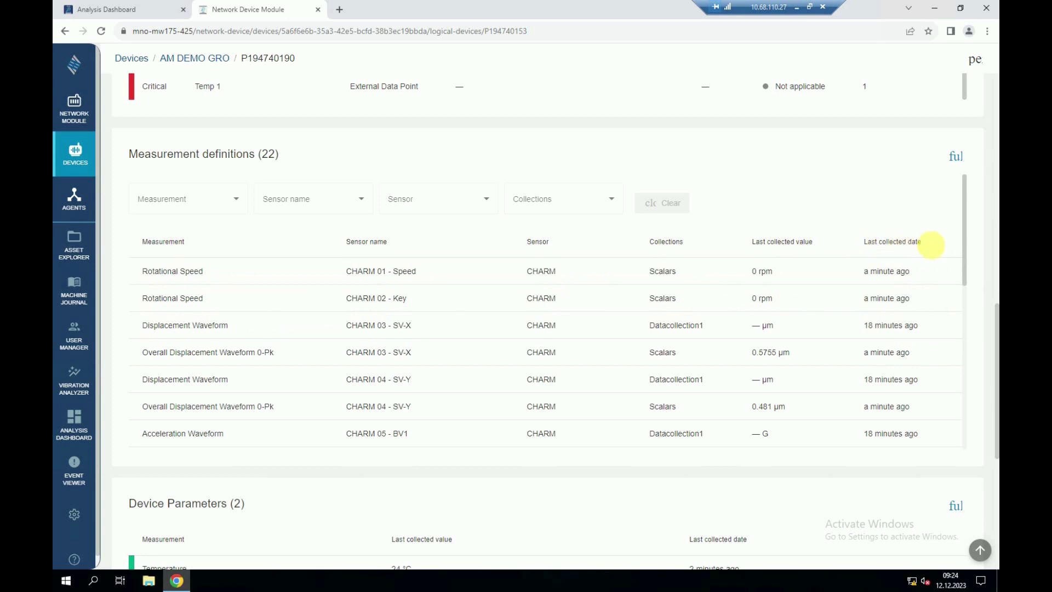
pyautogui.moveTo(881, 287)
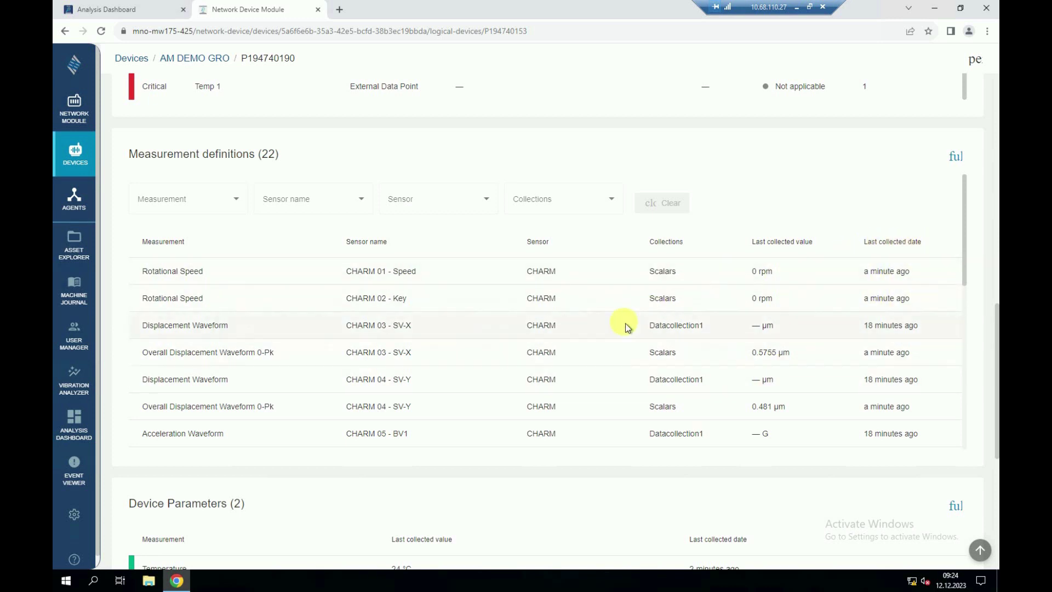
pyautogui.scroll(-1, 535, 327)
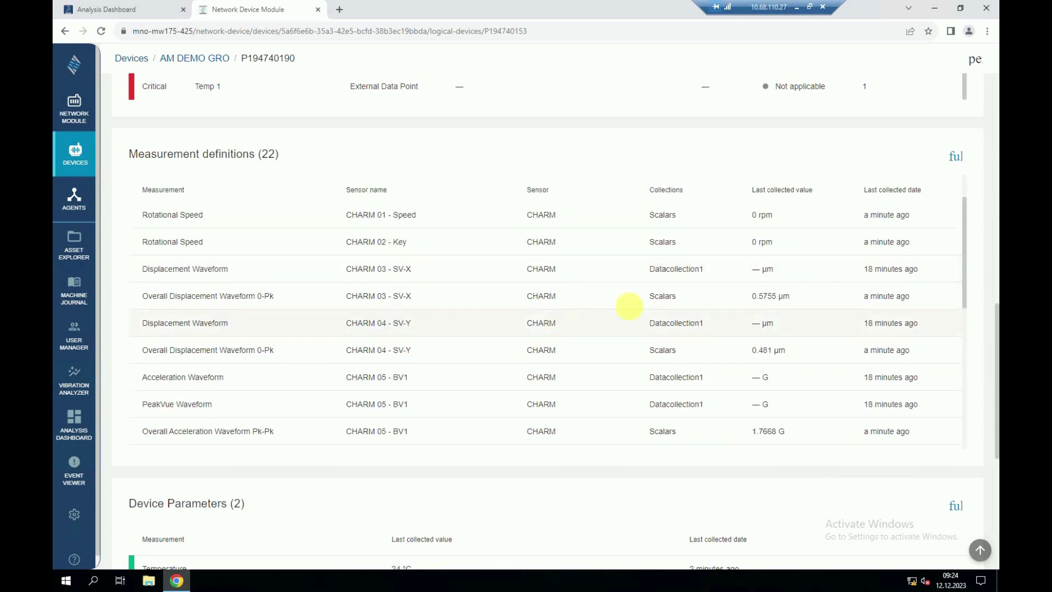
pyautogui.scroll(-2, 702, 298)
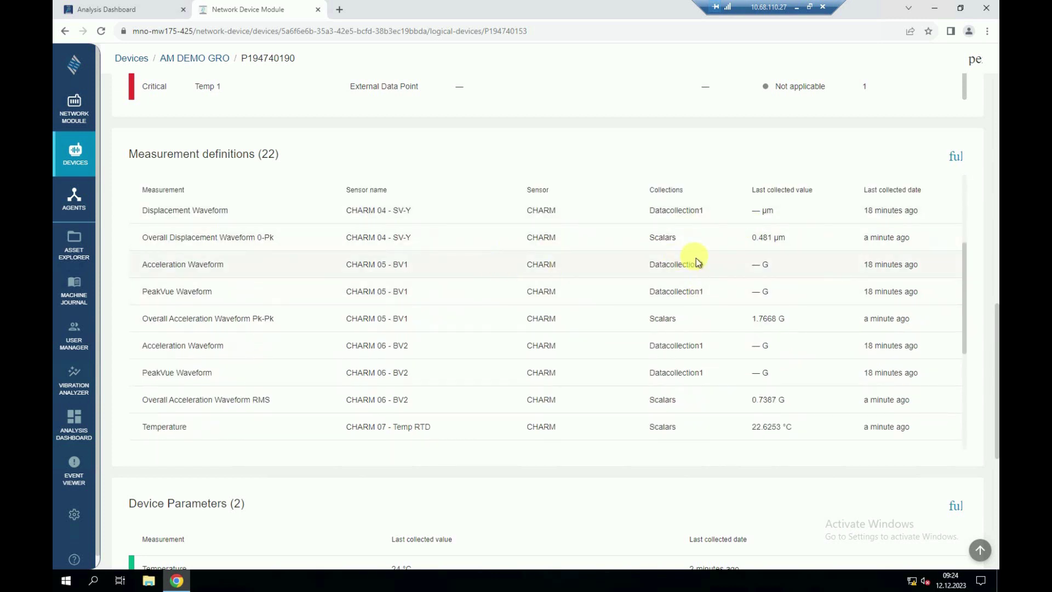
pyautogui.scroll(-3, 690, 261)
pyautogui.scroll(-1, 690, 263)
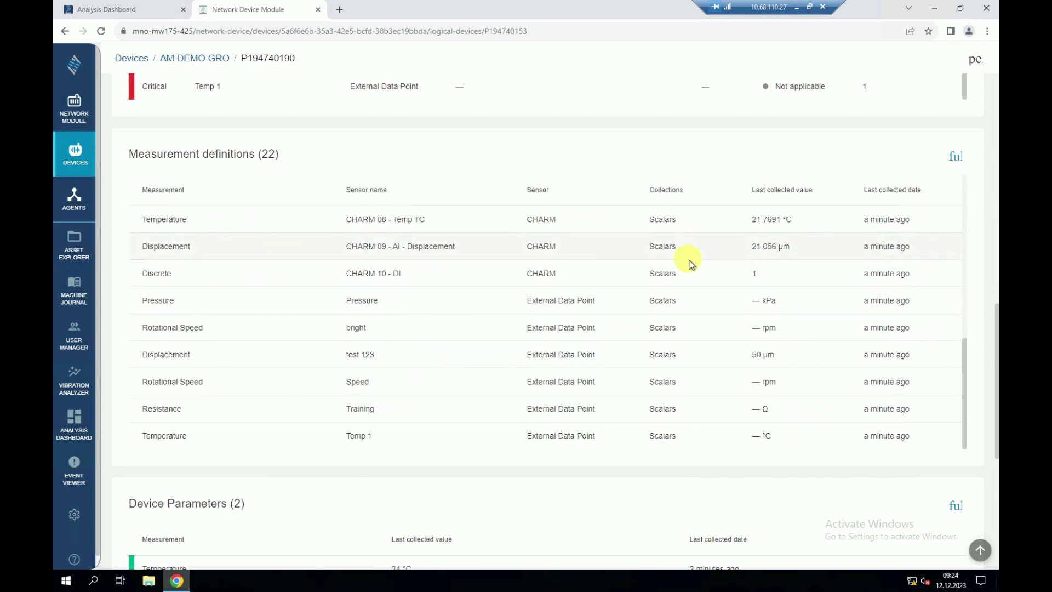
pyautogui.scroll(-2, 690, 262)
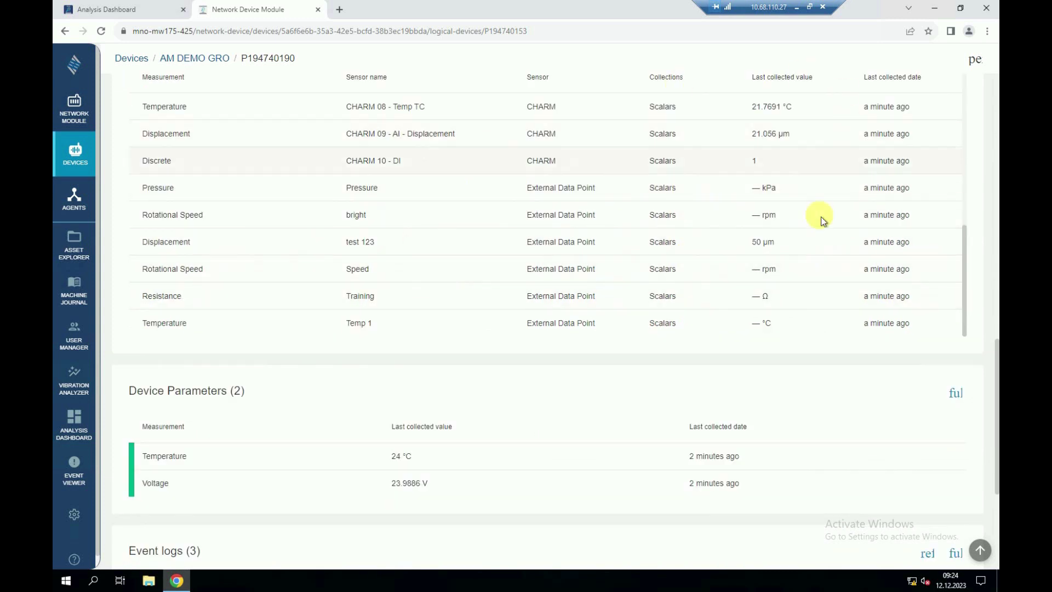
pyautogui.scroll(5, 890, 216)
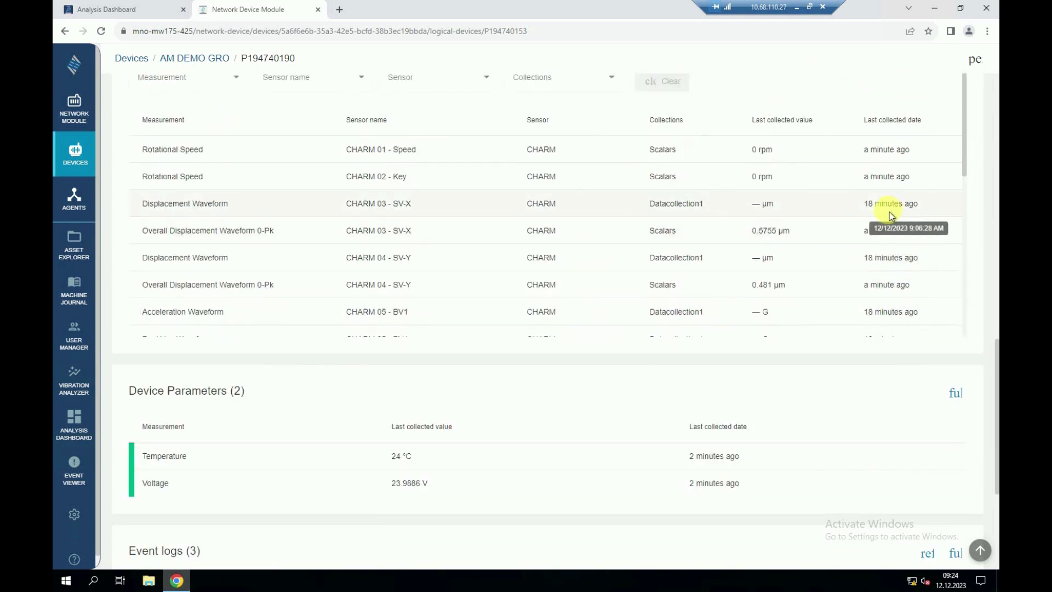
pyautogui.scroll(-2, 879, 220)
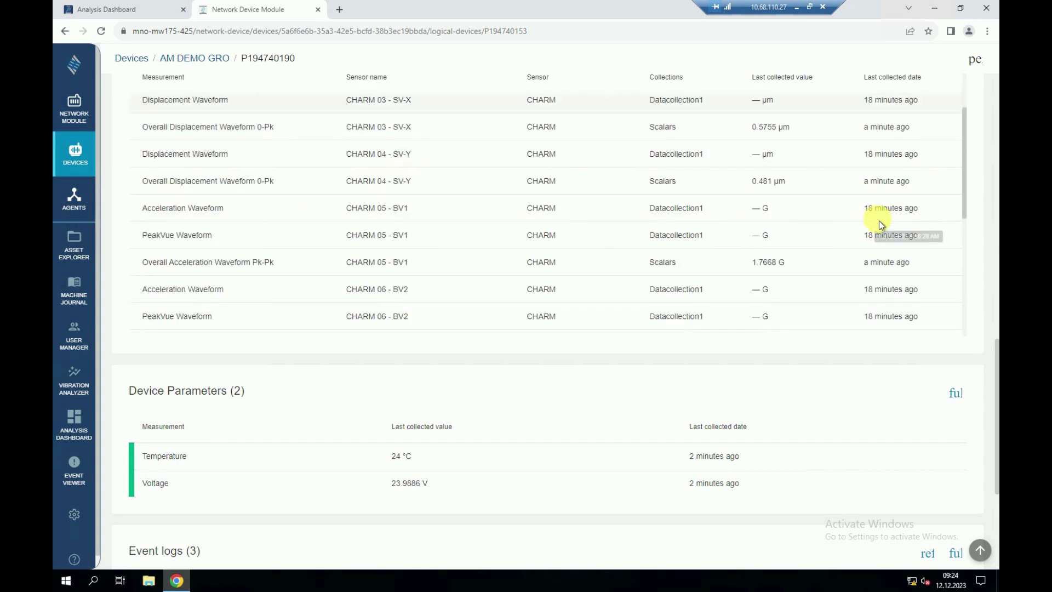
pyautogui.scroll(-1, 879, 220)
# Check the asset monitor's device parameters and event logs, and view the severity filter options without applying any
pyautogui.scroll(-3, 403, 384)
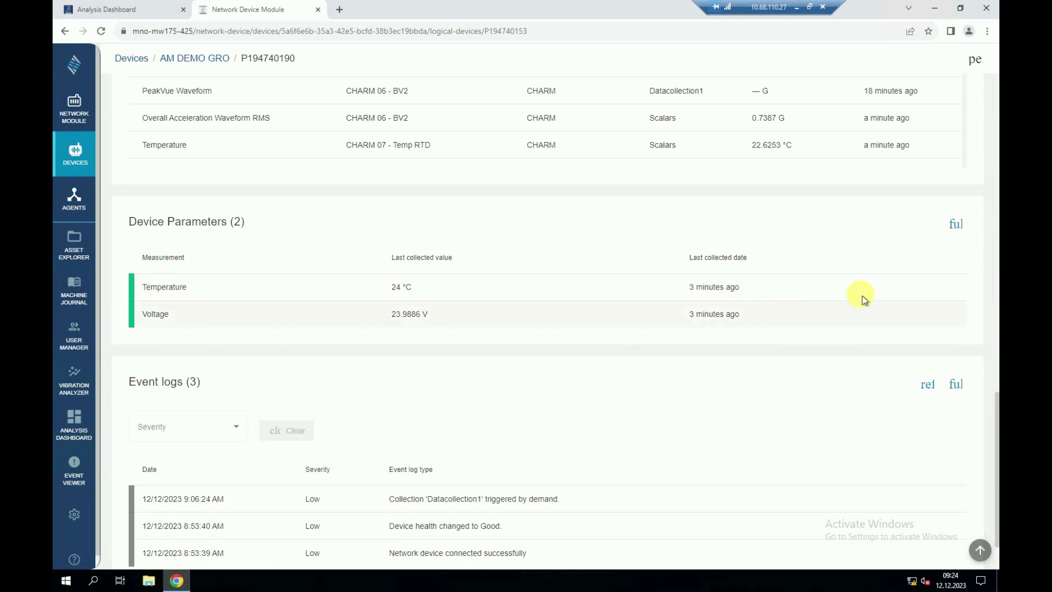
pyautogui.scroll(-1, 763, 292)
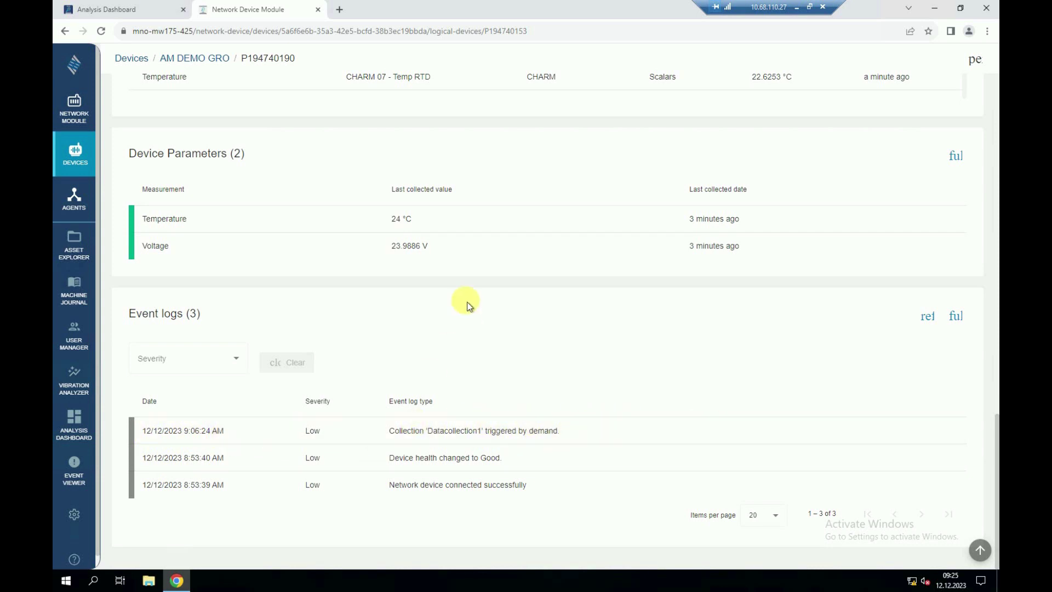
pyautogui.click(207, 364)
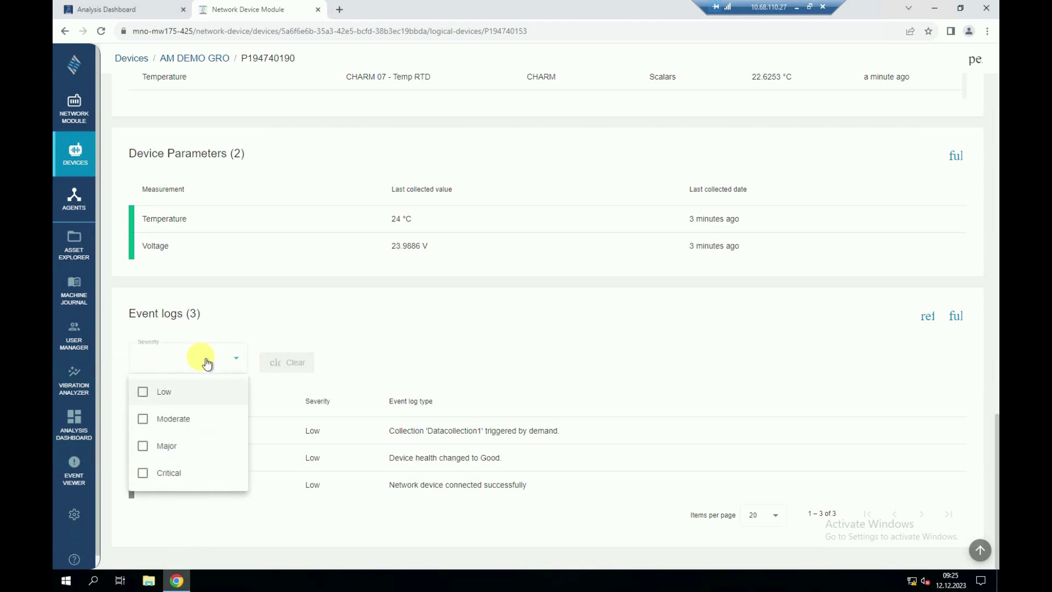
pyautogui.click(206, 363)
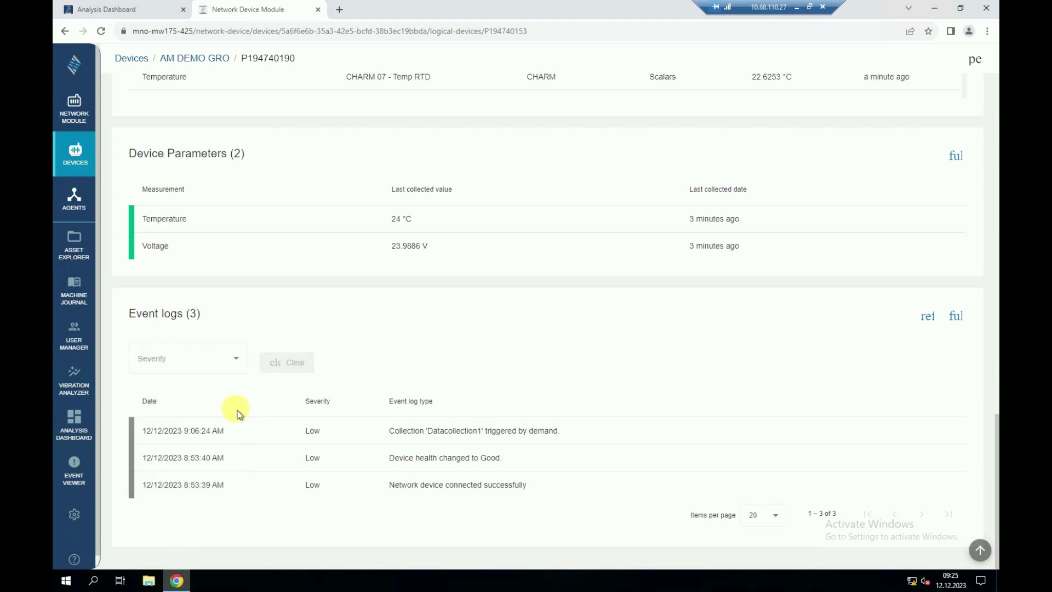
pyautogui.click(189, 361)
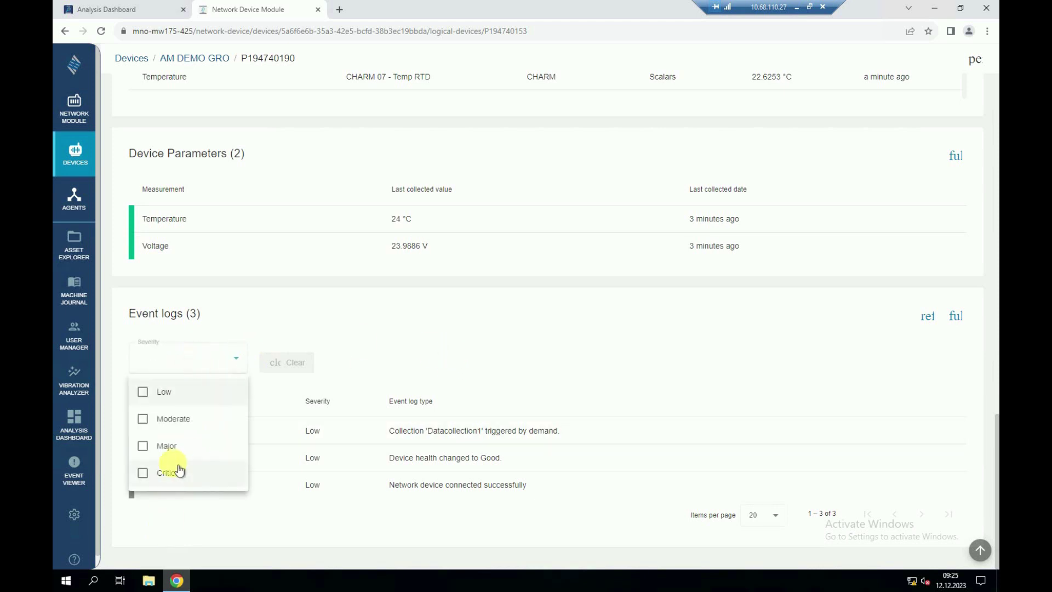
pyautogui.click(449, 335)
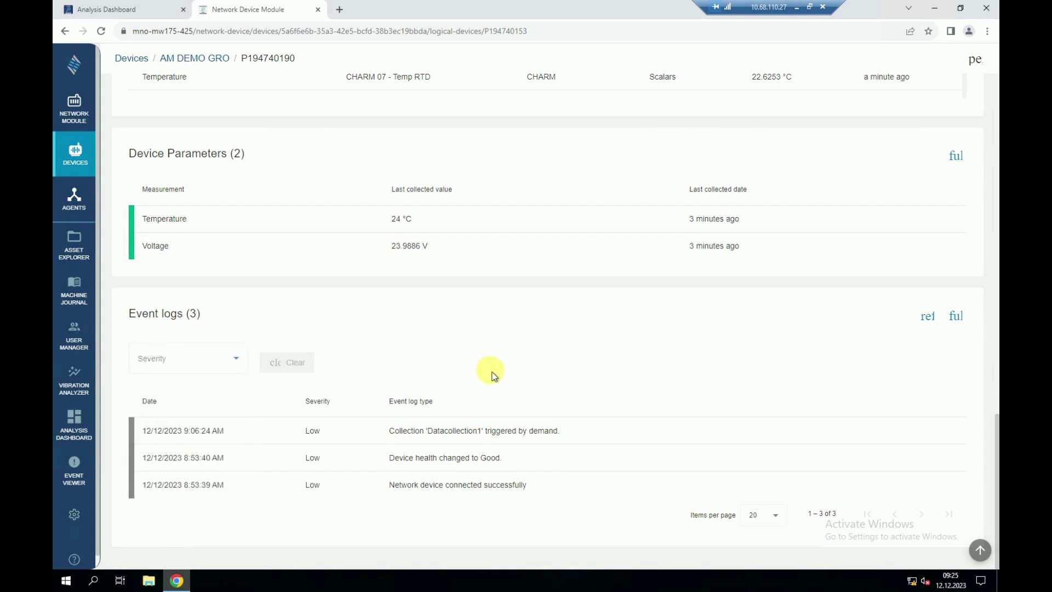
# Return to the device list, open the Wireless DEMO GRO gateway's page, and review its logical devices and event logs
pyautogui.scroll(2, 493, 373)
pyautogui.scroll(-2, 493, 374)
pyautogui.scroll(8, 495, 381)
pyautogui.scroll(2, 528, 306)
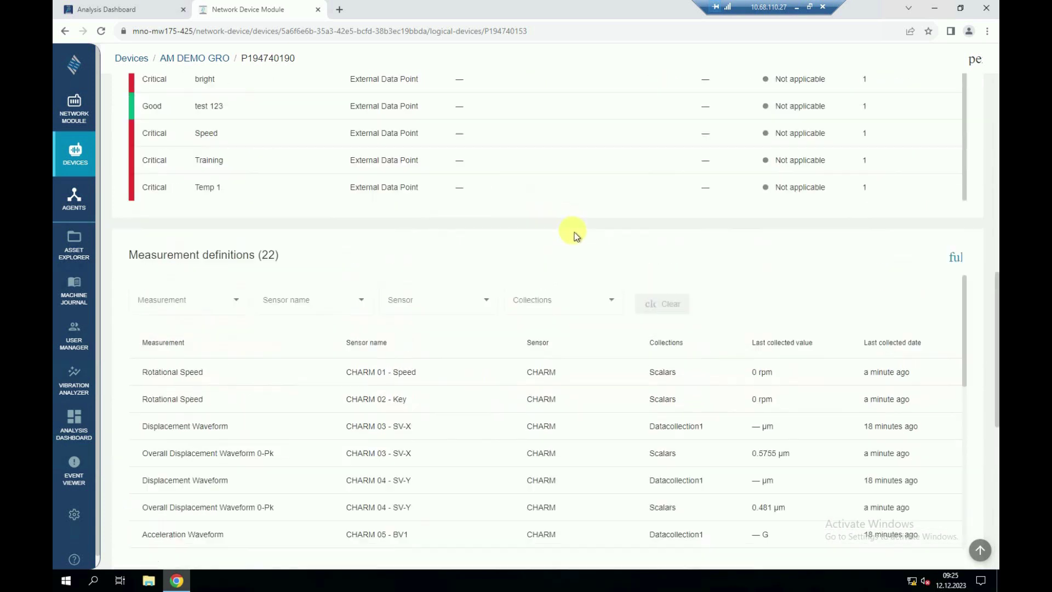
pyautogui.scroll(6, 575, 235)
pyautogui.scroll(7, 619, 214)
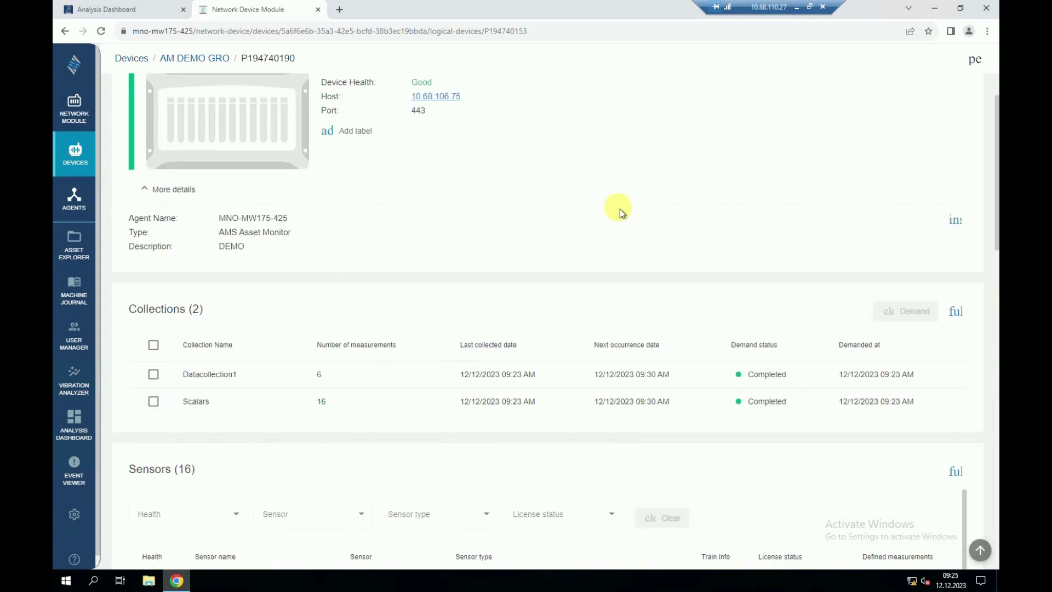
pyautogui.scroll(2, 620, 211)
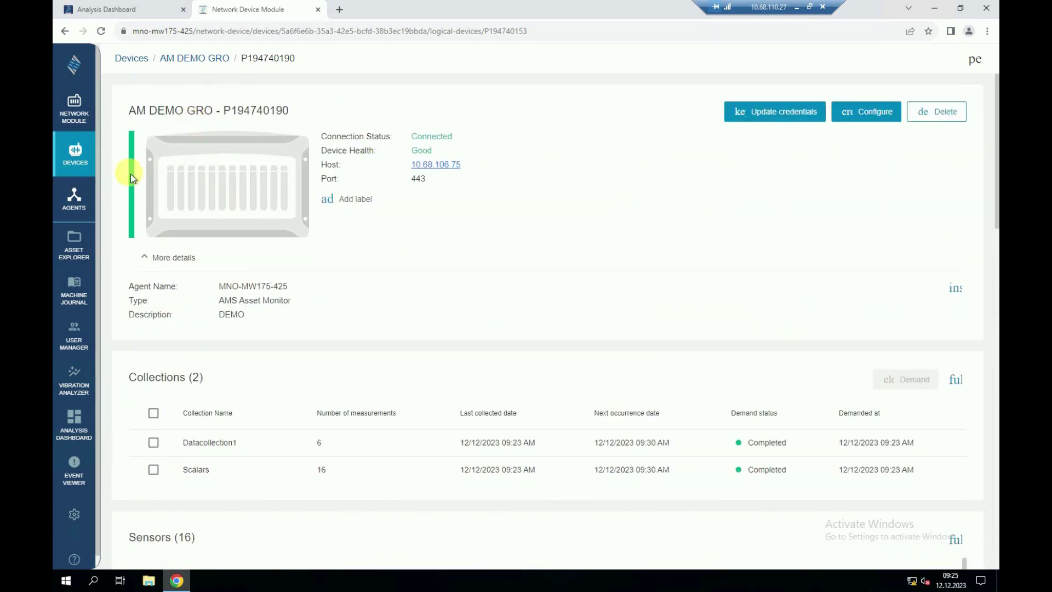
pyautogui.click(133, 60)
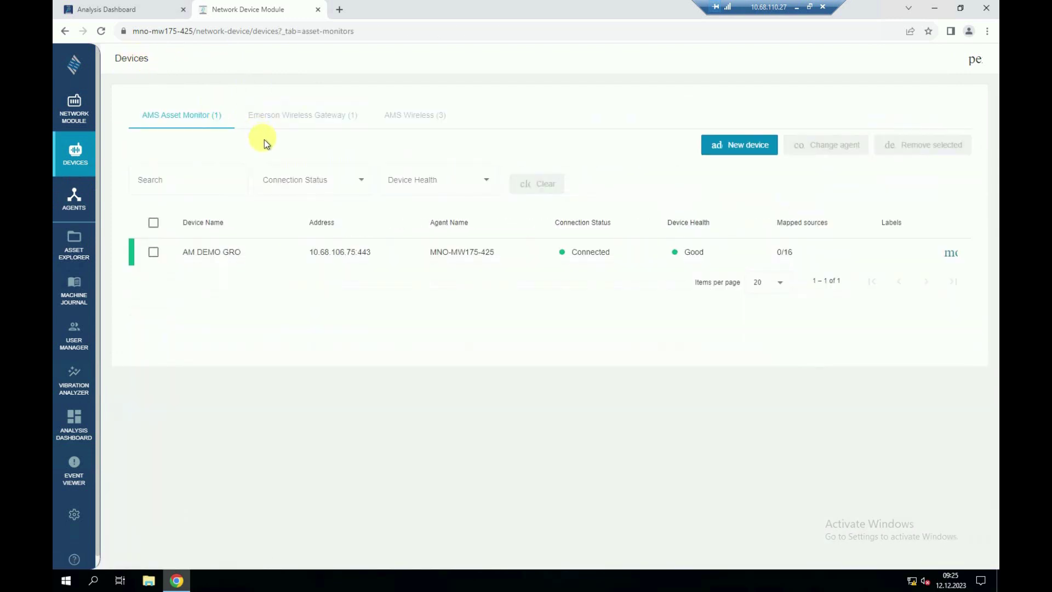
pyautogui.click(301, 116)
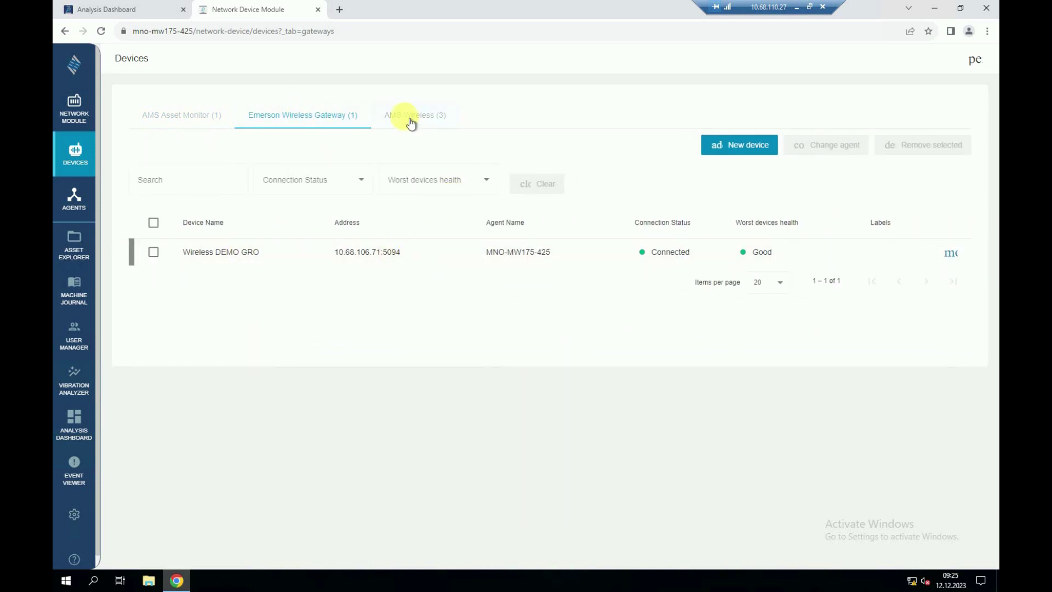
pyautogui.click(401, 255)
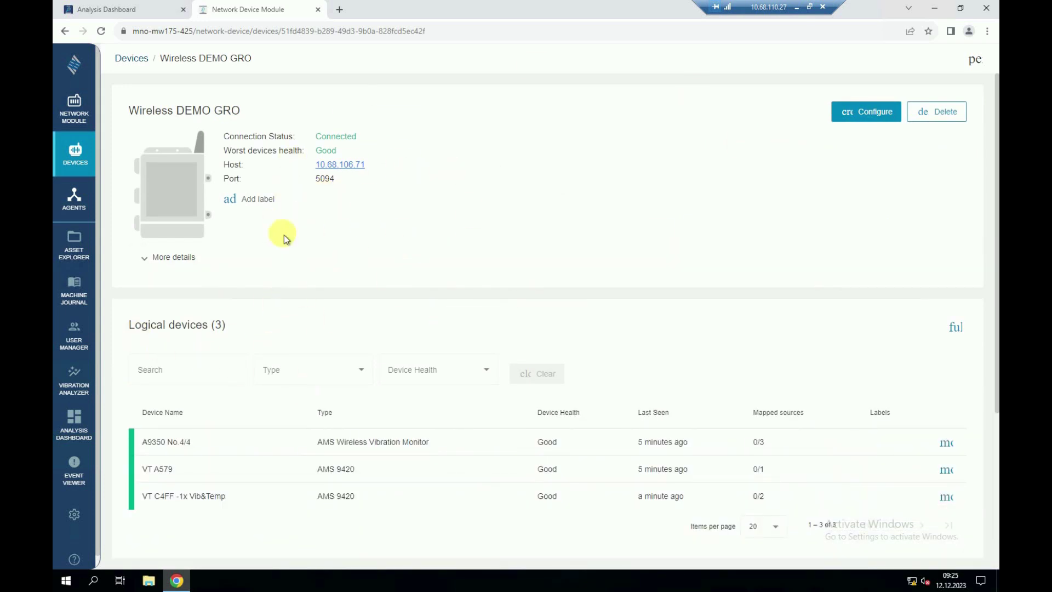
pyautogui.scroll(-4, 403, 389)
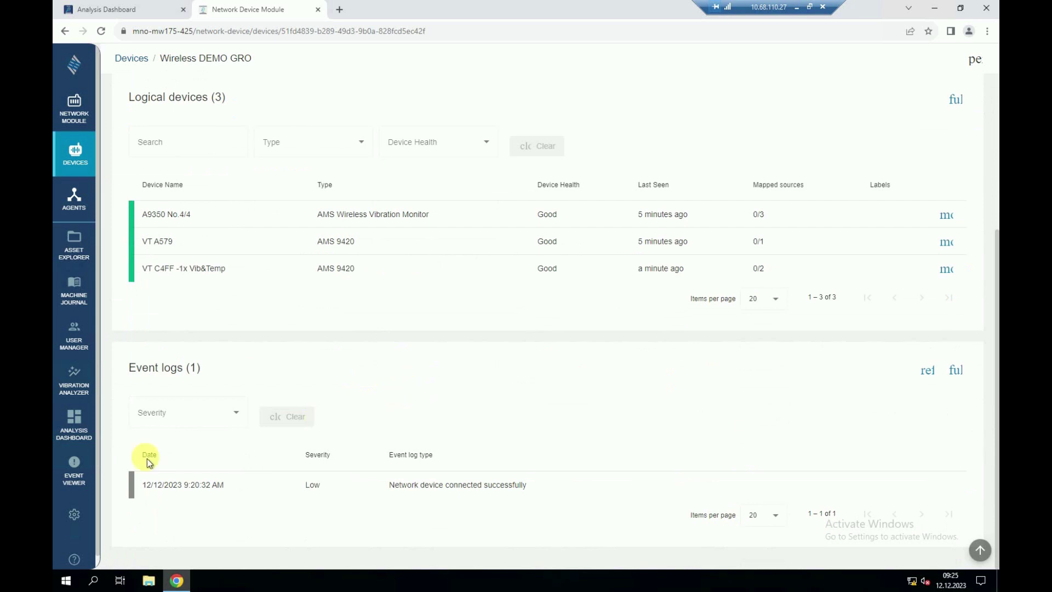
# Return to the device list, open the A9350 No.4/4 vibration monitor from the AMS Wireless devices, and expand its additional details
pyautogui.scroll(4, 227, 459)
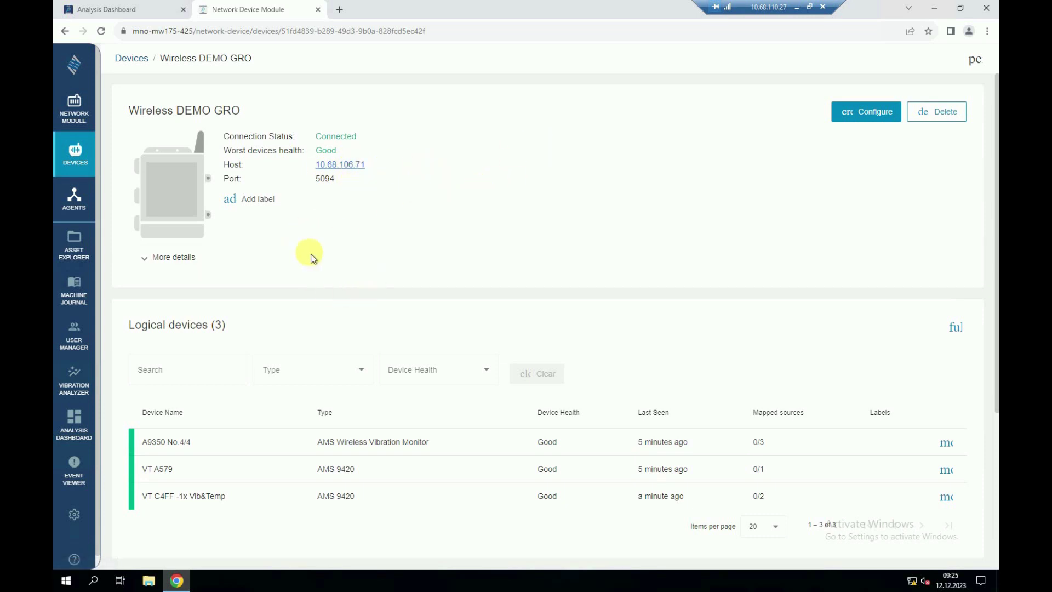
pyautogui.click(128, 59)
pyautogui.click(409, 118)
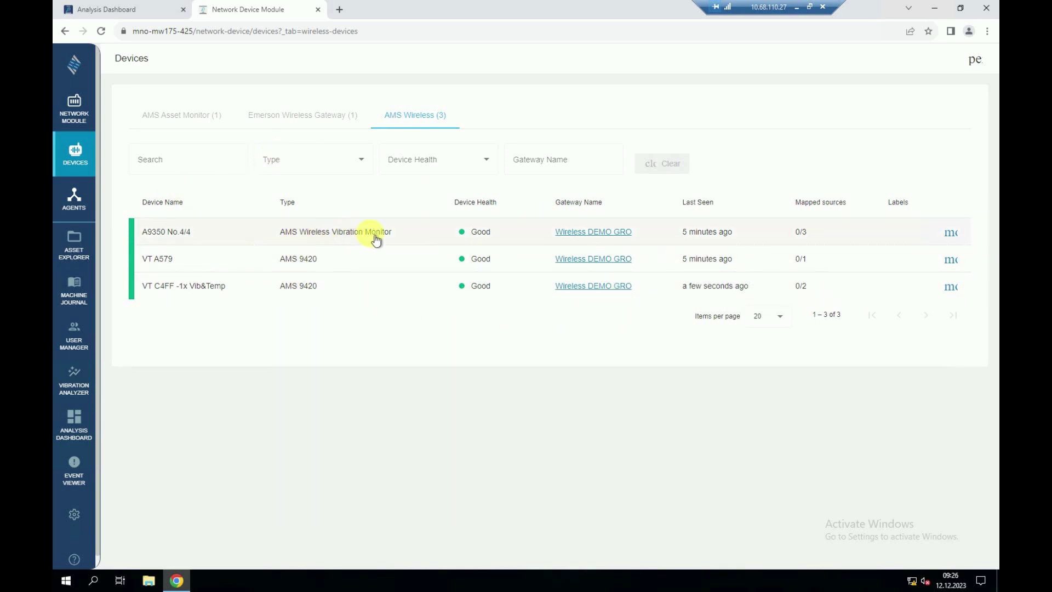
pyautogui.click(334, 237)
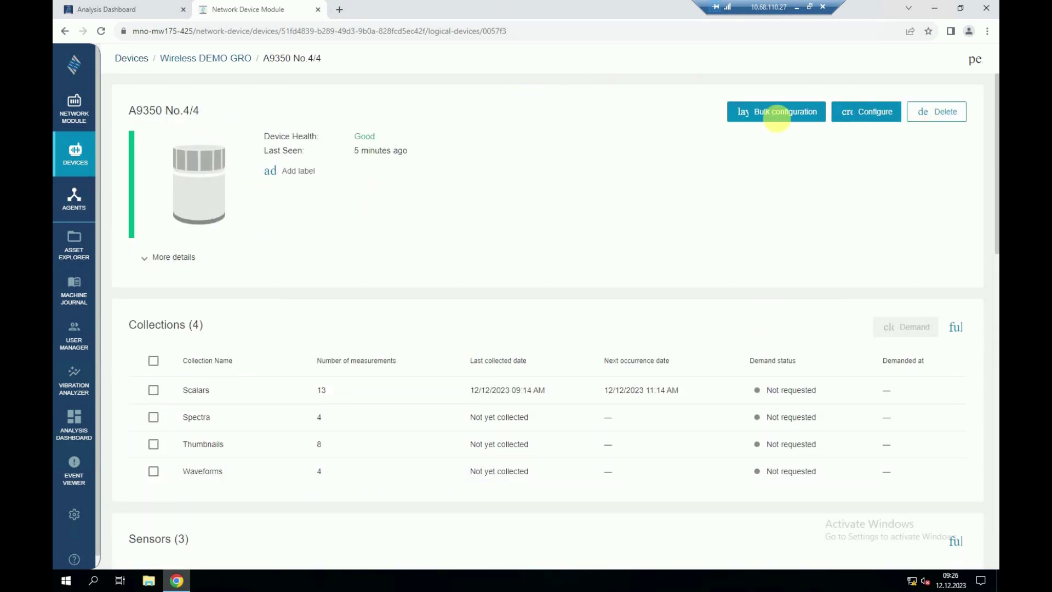
pyautogui.click(147, 266)
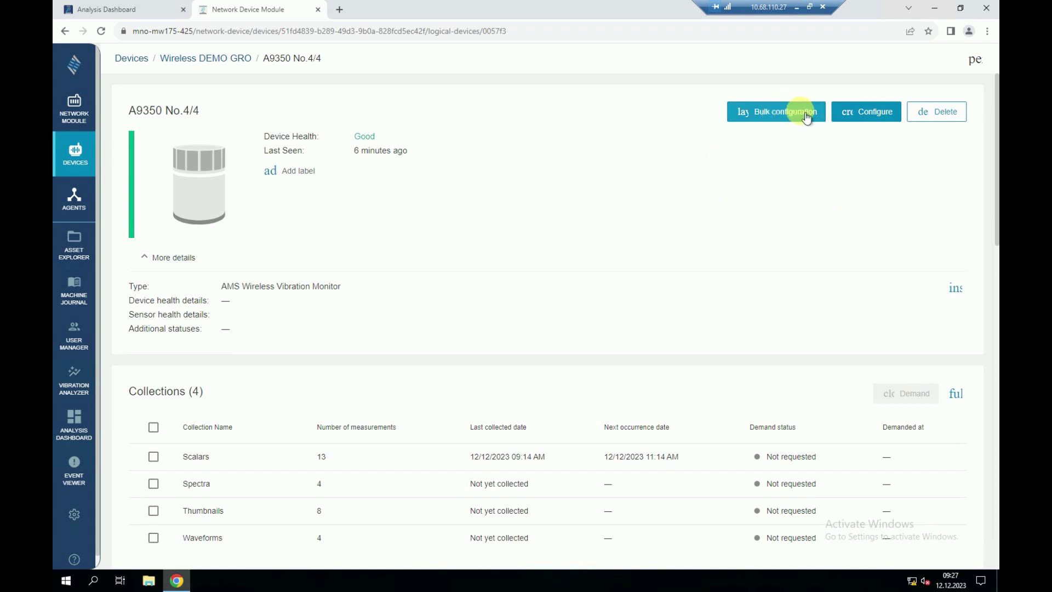
# View the A9350 No.4/4 device's configuration settings and bulk configuration options, closing both without changes
pyautogui.click(873, 113)
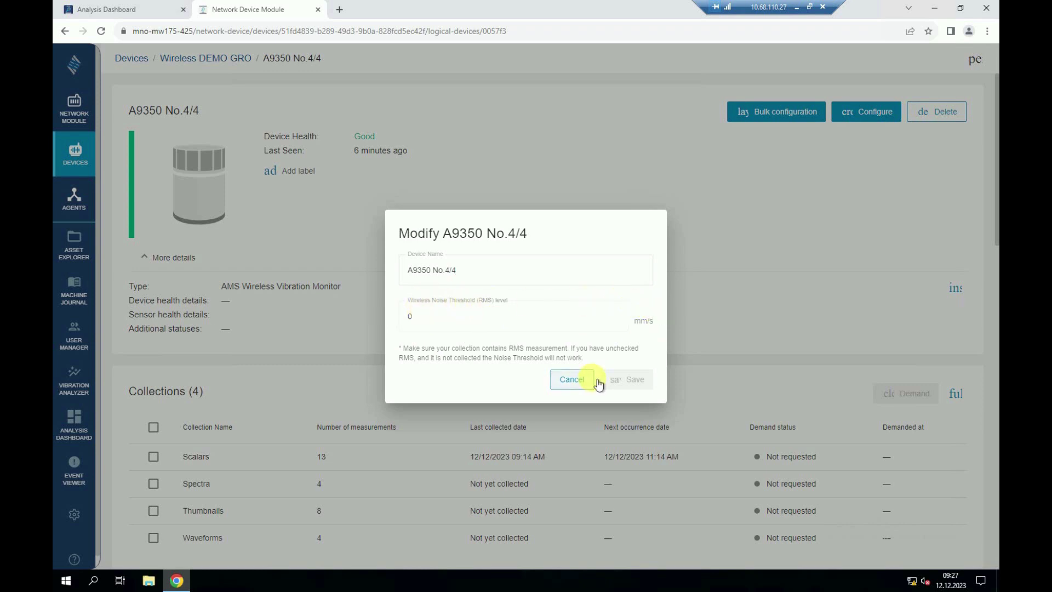
pyautogui.click(574, 380)
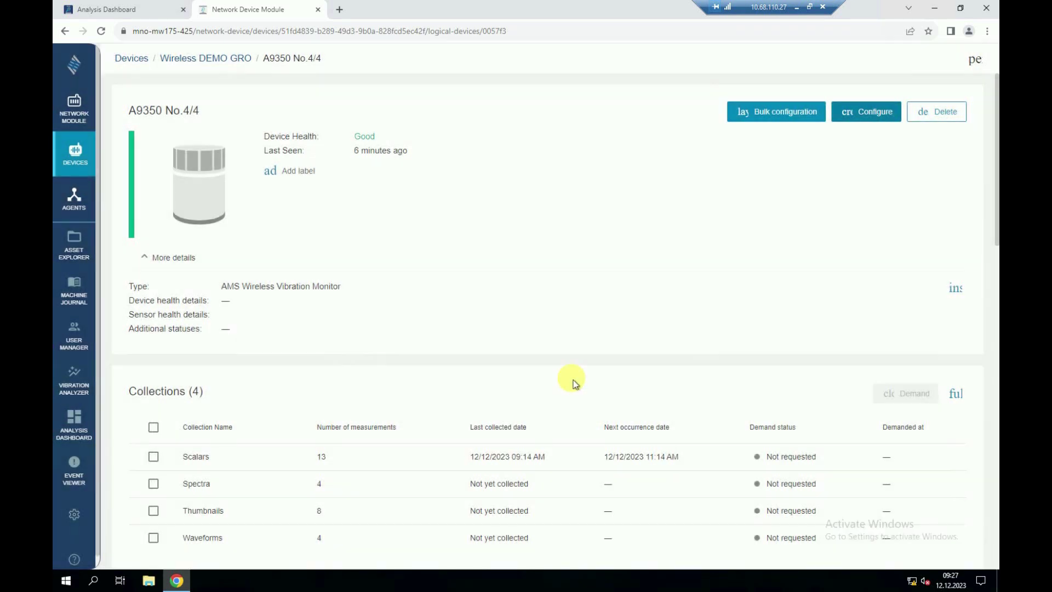
pyautogui.click(791, 113)
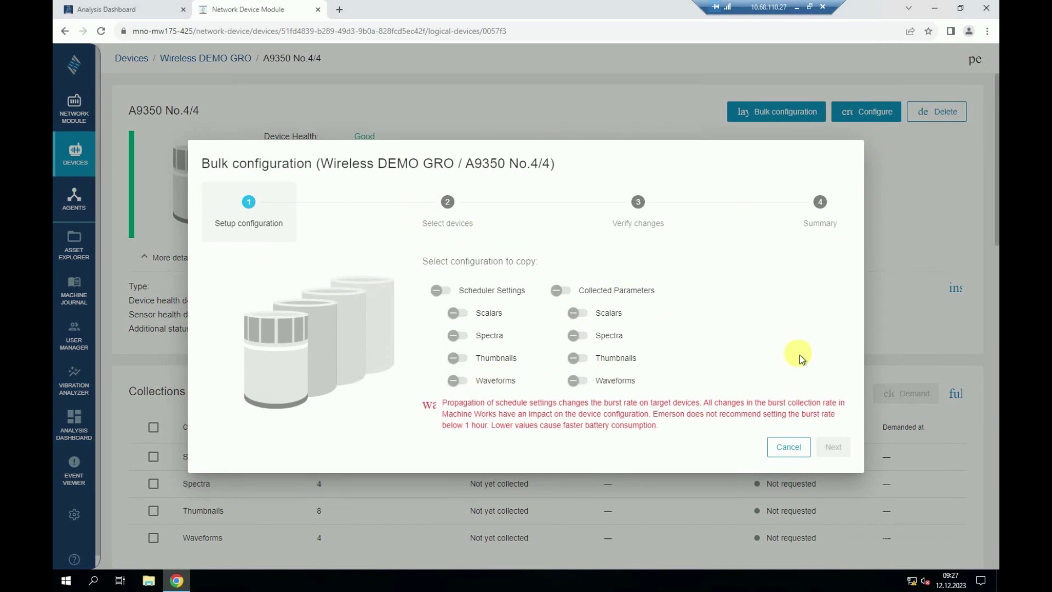
pyautogui.click(798, 457)
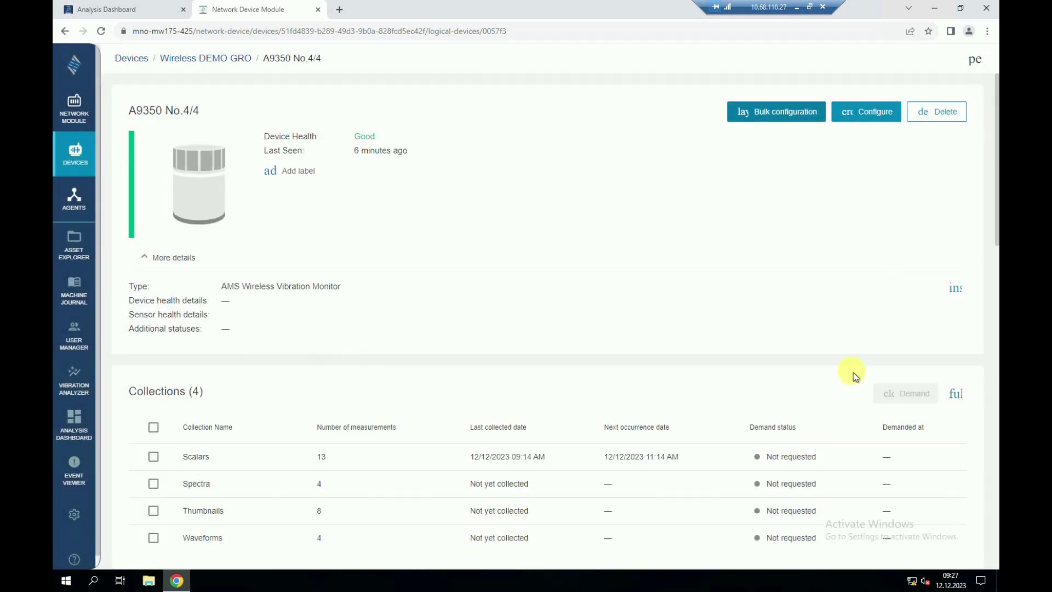
# Demand all of the A9350 No.4/4 device's collections: Scalars, Spectra, Thumbnails and Waveforms
pyautogui.scroll(-3, 490, 219)
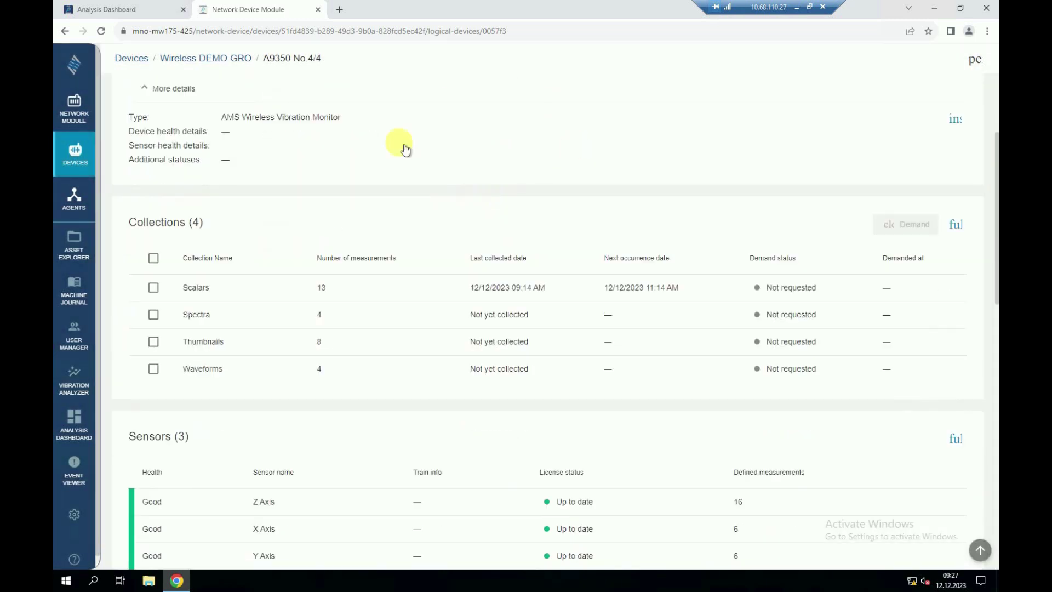
pyautogui.scroll(-1, 442, 173)
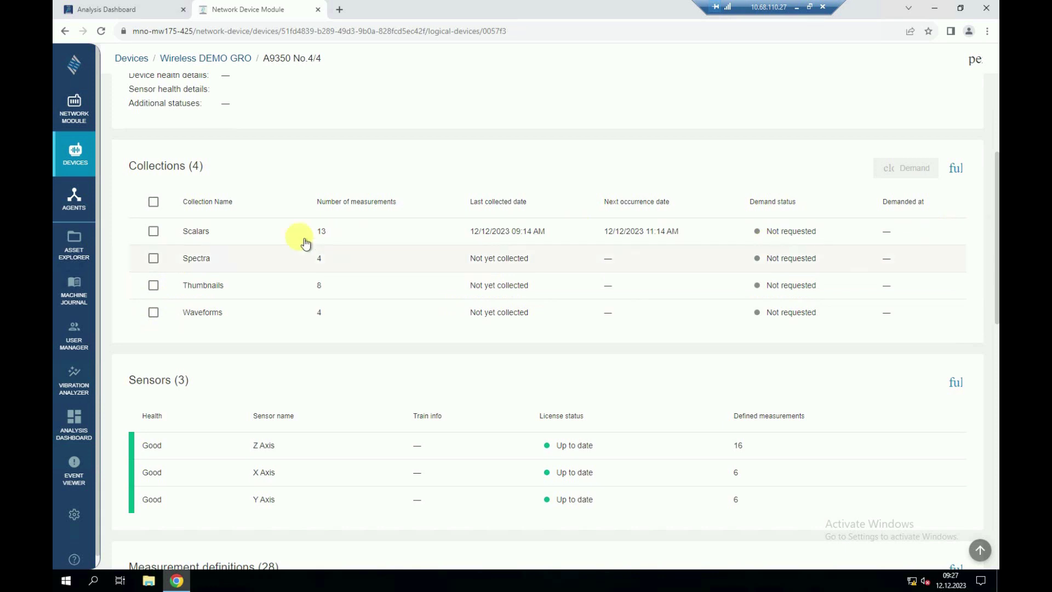
pyautogui.click(154, 202)
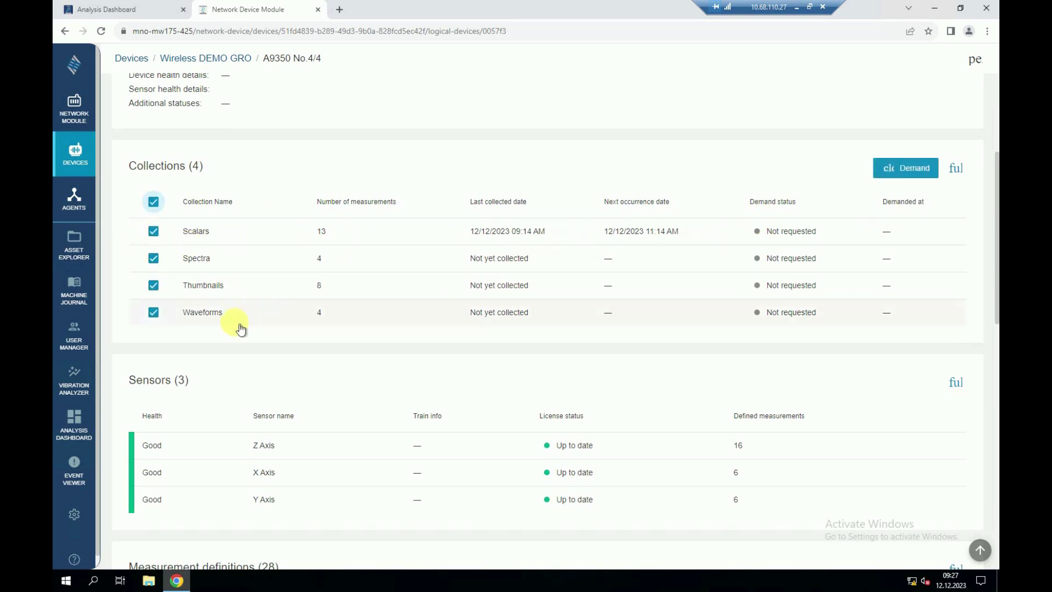
pyautogui.click(918, 171)
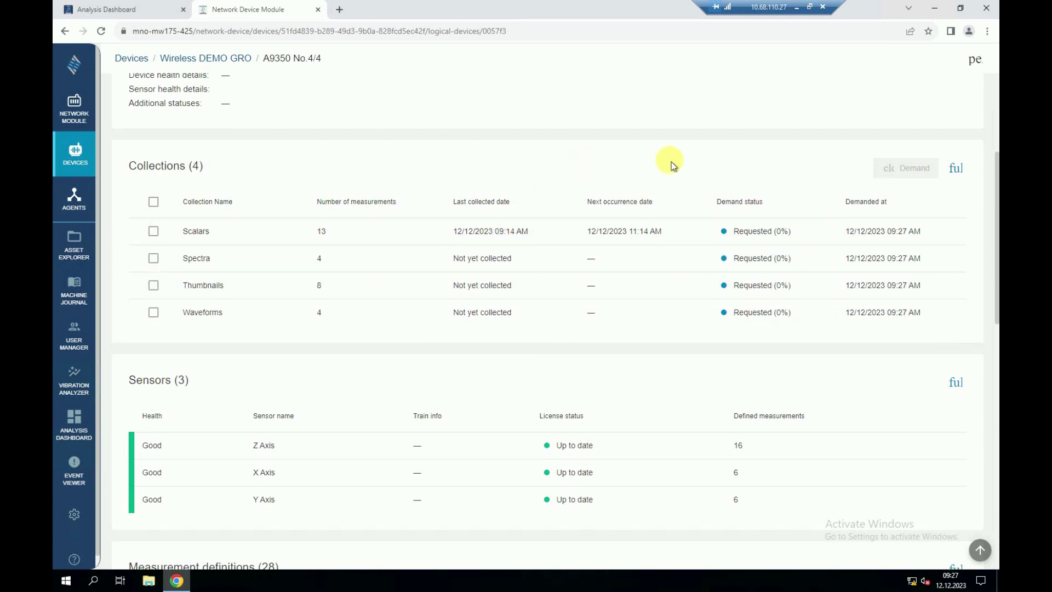
# Review the A9350 No.4/4 device's Z, X and Y Axis sensors, checking health, license status and defined measurements
pyautogui.scroll(-2, 643, 181)
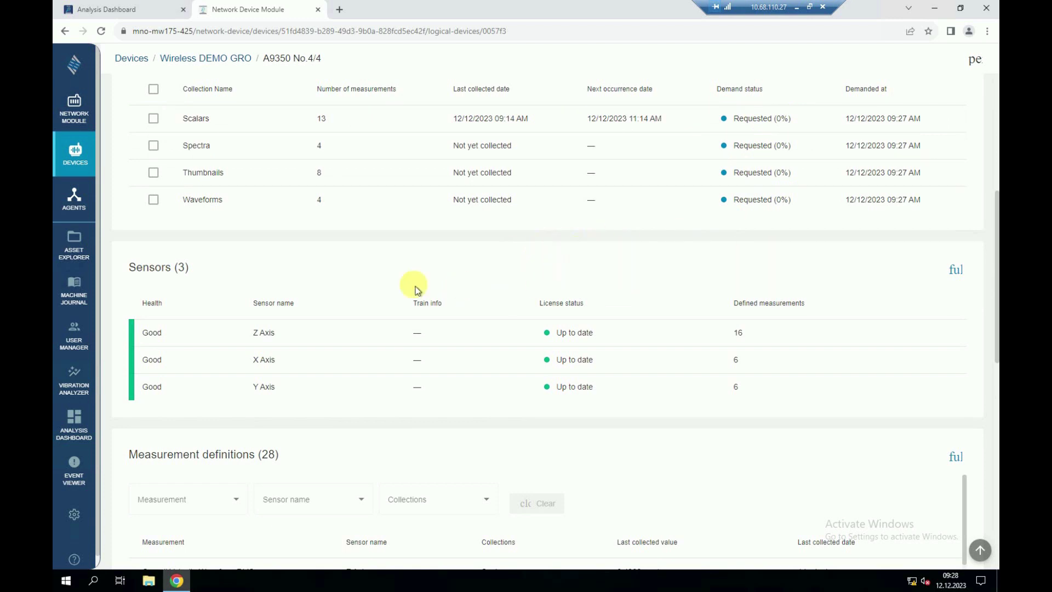
pyautogui.scroll(-2, 354, 253)
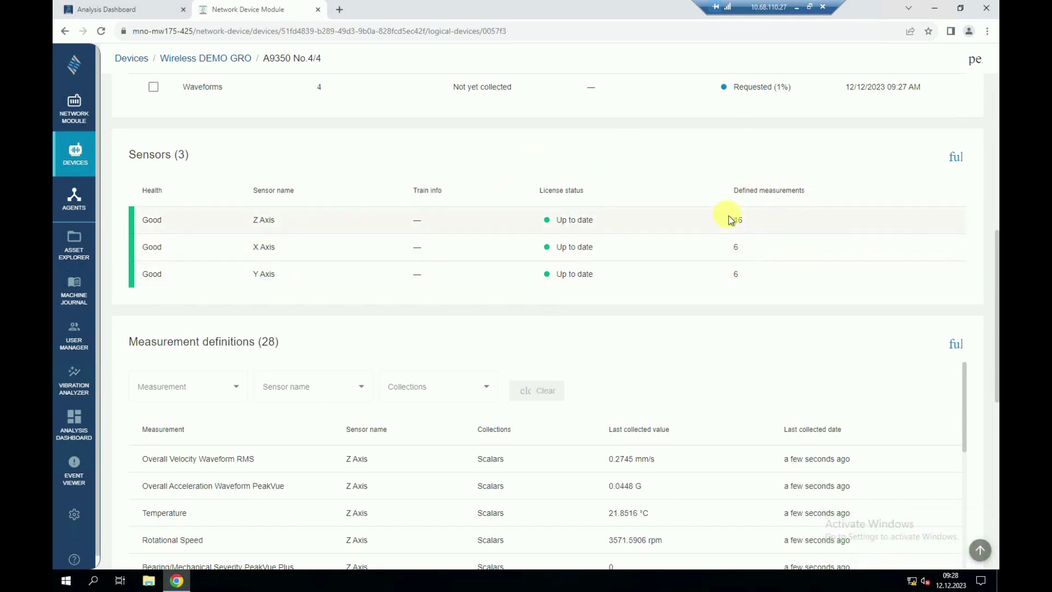
pyautogui.scroll(-2, 504, 297)
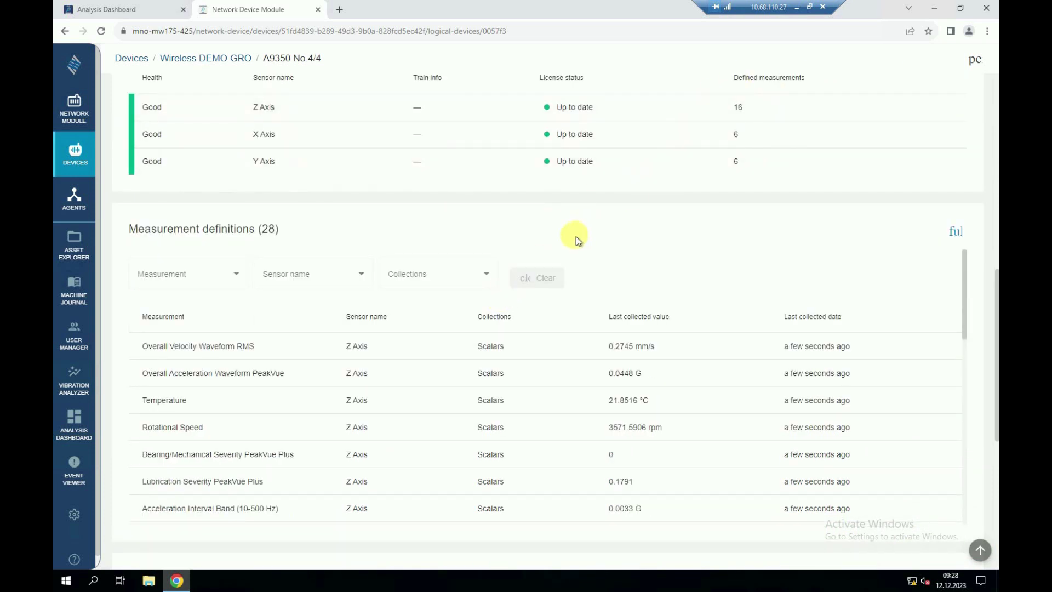
# Review the A9350 No.4/4 device's measurement definitions for each axis, including collections, last collected values and dates
pyautogui.scroll(-1, 689, 244)
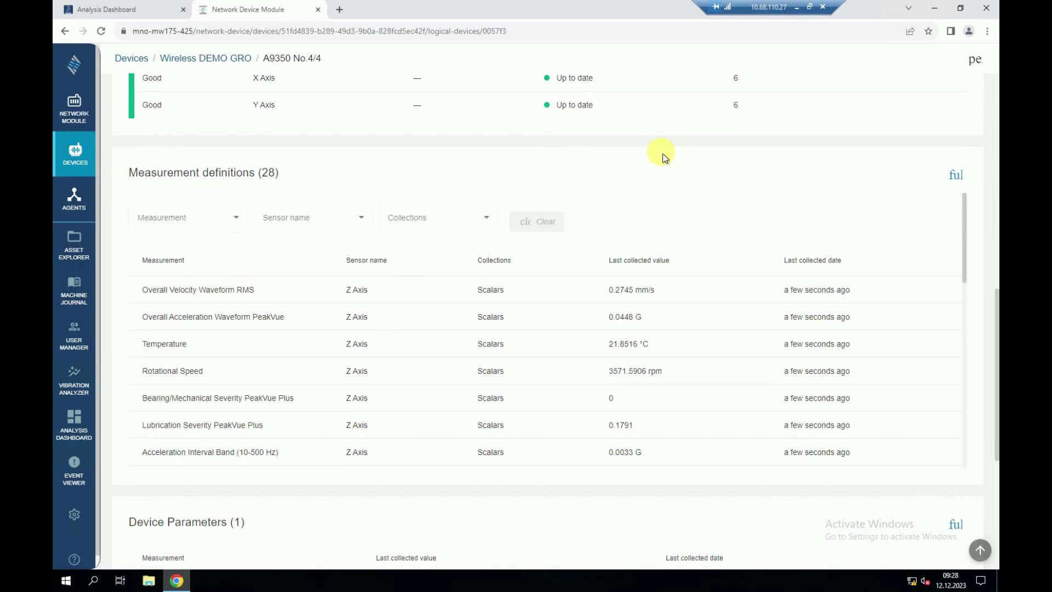
pyautogui.scroll(-2, 662, 153)
pyautogui.scroll(2, 662, 154)
pyautogui.scroll(-5, 359, 383)
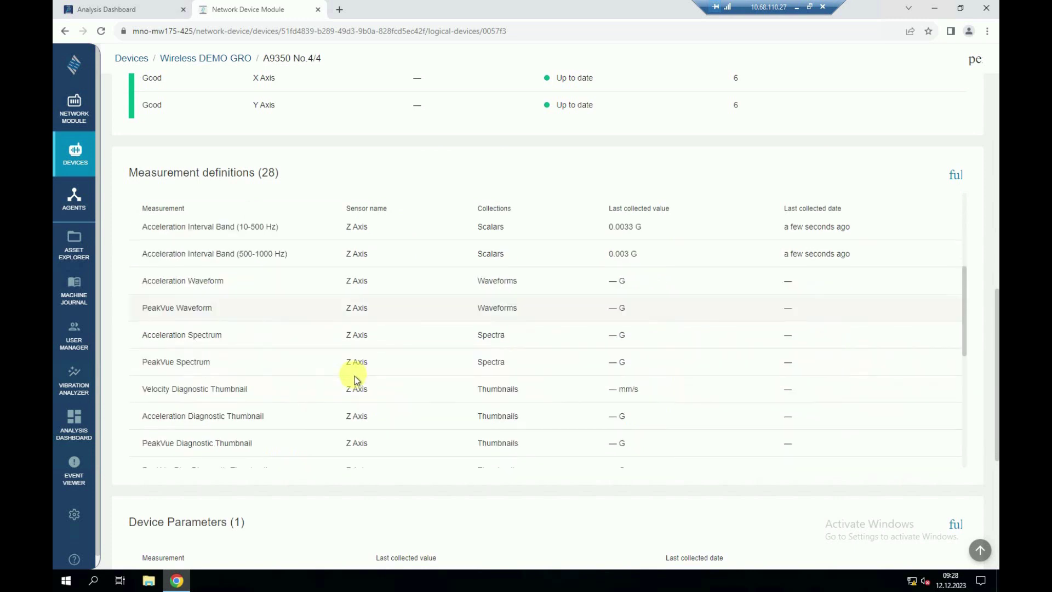
pyautogui.scroll(-1, 349, 363)
pyautogui.scroll(1, 353, 368)
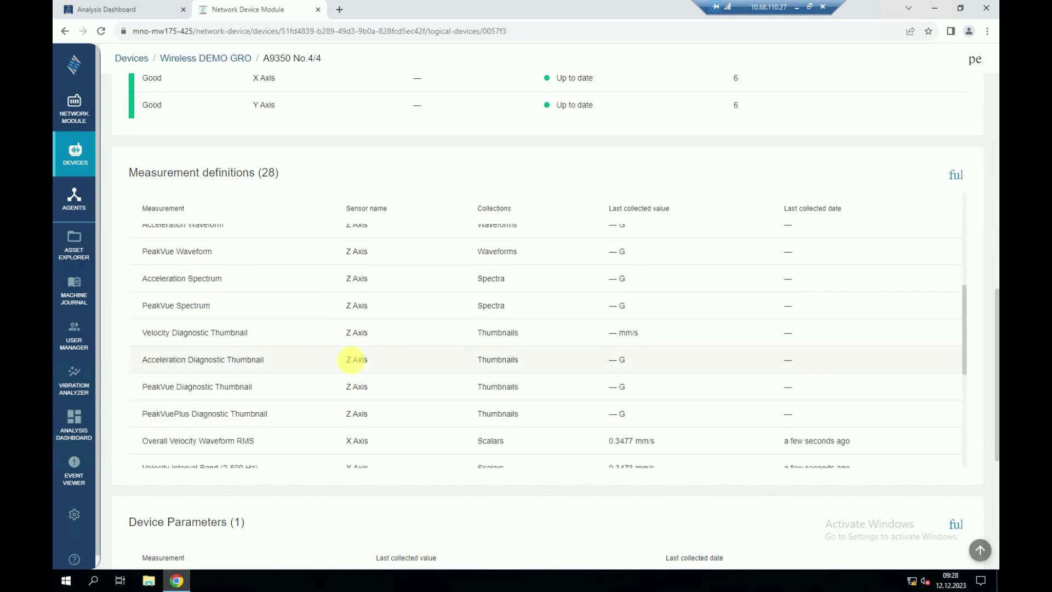
pyautogui.scroll(-2, 353, 359)
pyautogui.scroll(-3, 368, 337)
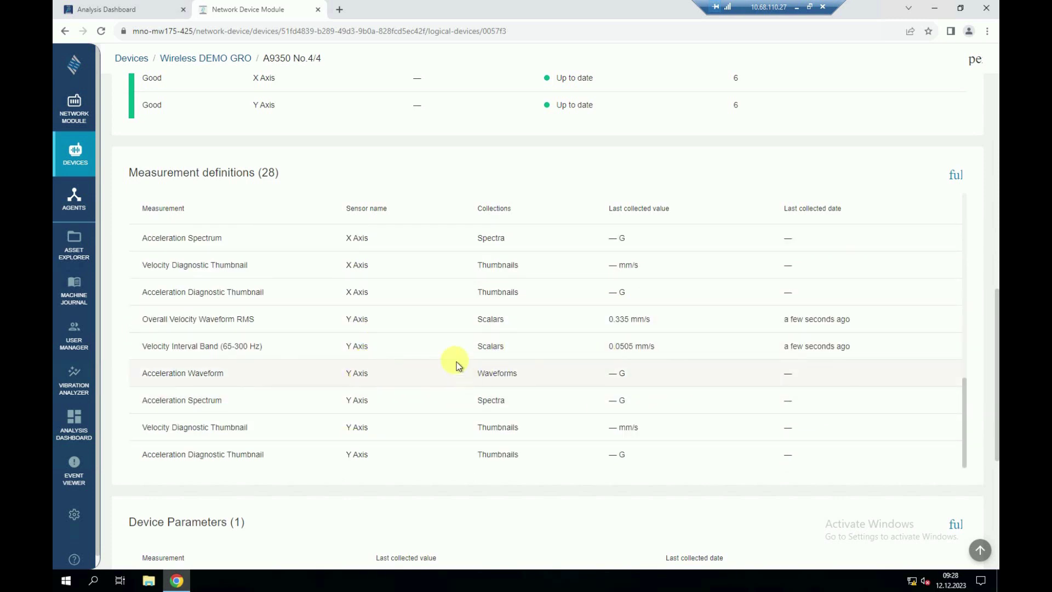
pyautogui.scroll(-5, 458, 362)
pyautogui.scroll(2, 644, 135)
pyautogui.scroll(-4, 644, 136)
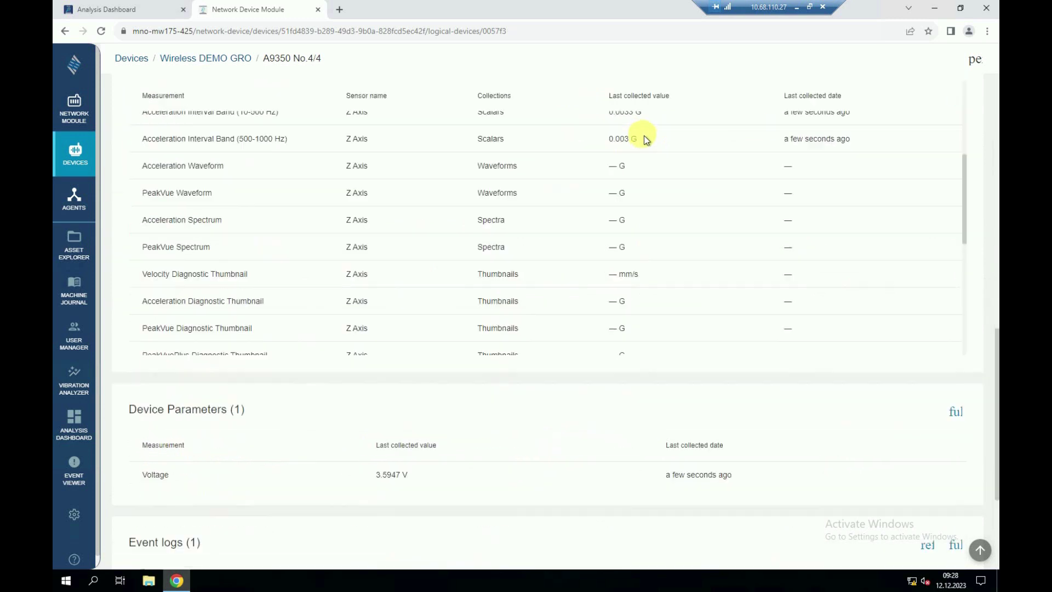
pyautogui.scroll(6, 458, 274)
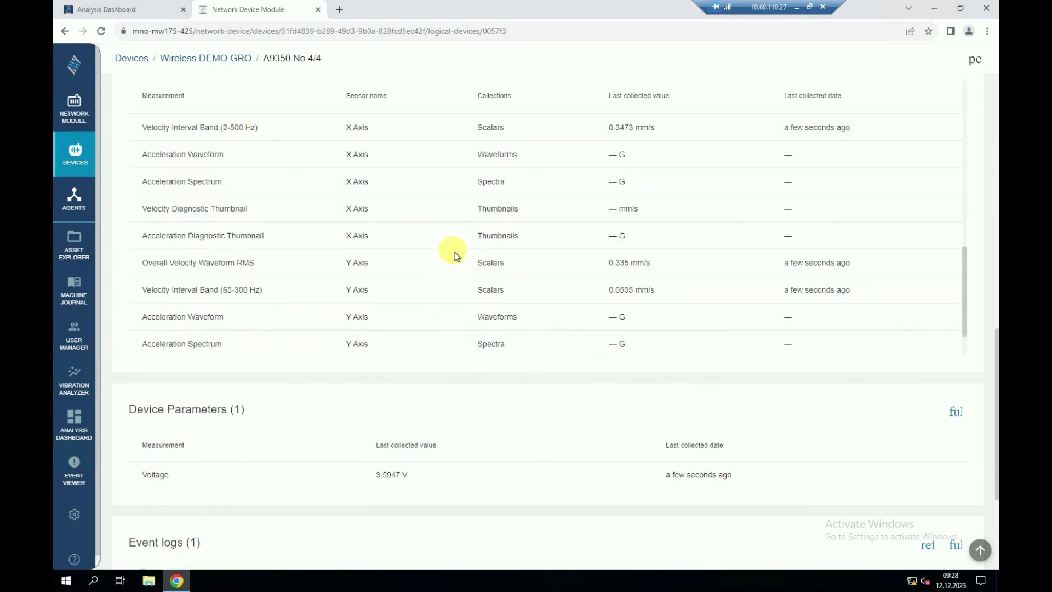
# Check the A9350 No.4/4 device's parameters and event logs, and recheck the demand status of its collections
pyautogui.scroll(-3, 392, 289)
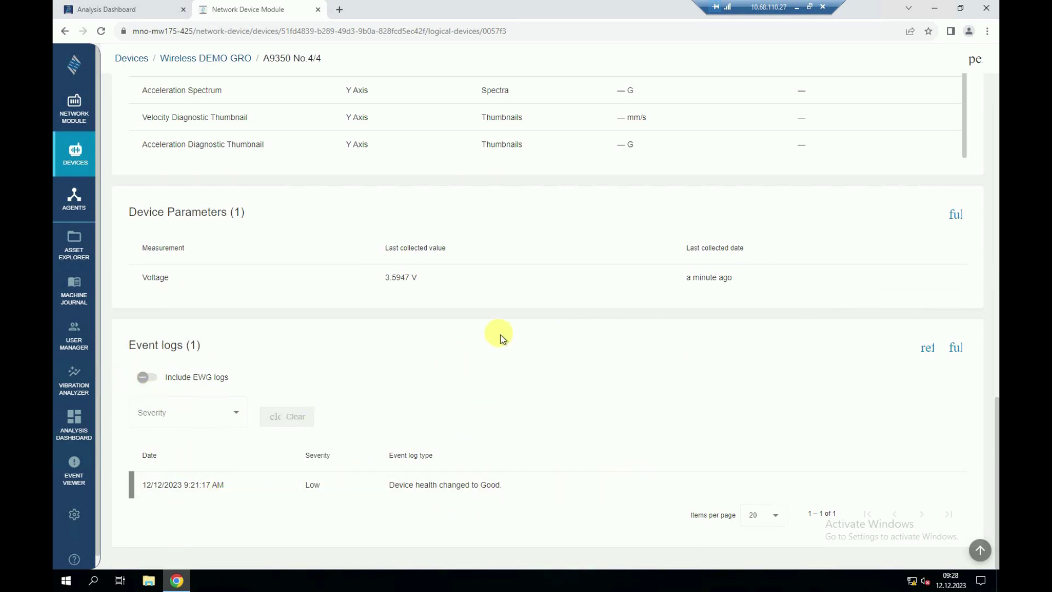
pyautogui.scroll(10, 521, 400)
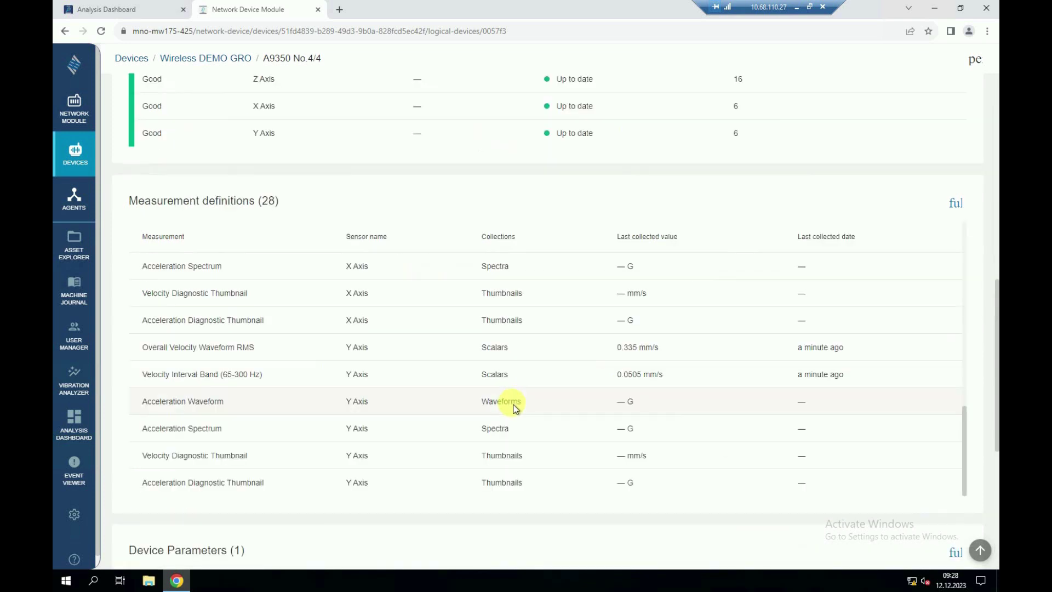
pyautogui.scroll(6, 510, 309)
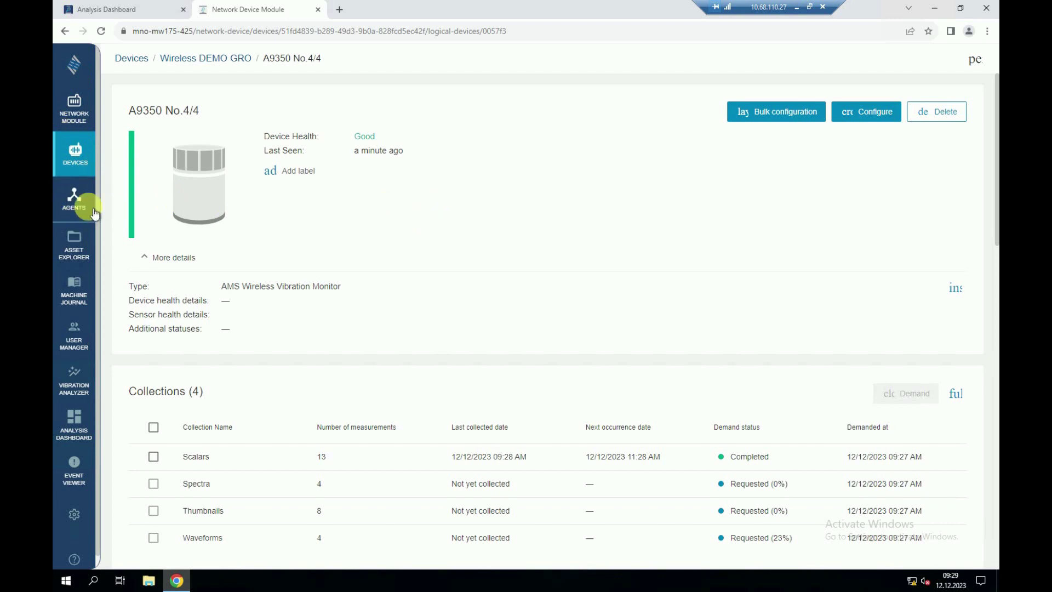
# Review the agents list and view the AMS Asset Monitor agent's reassign and rename options without changing its name
pyautogui.click(77, 202)
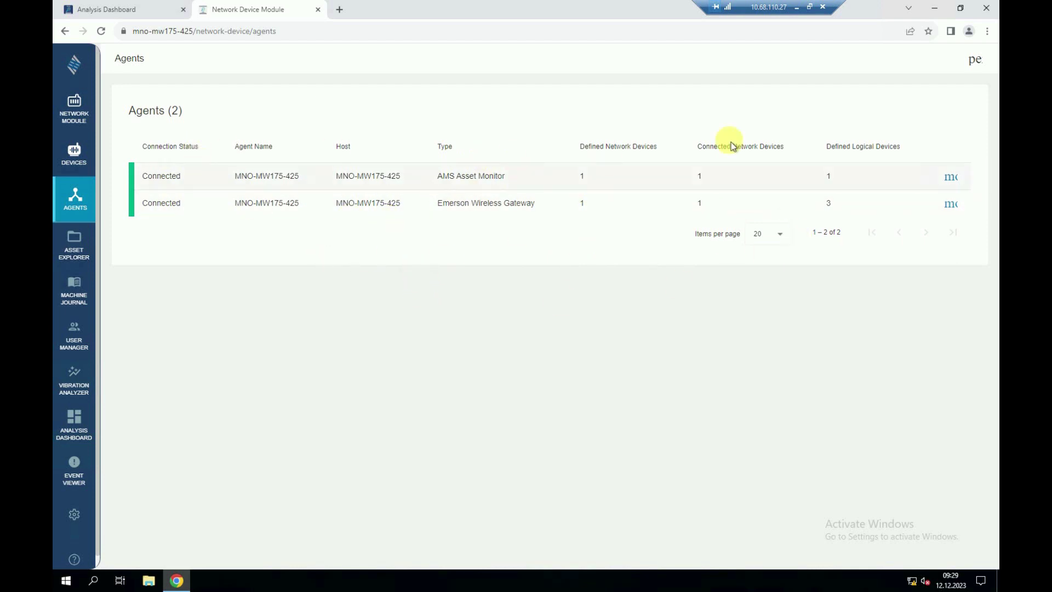
pyautogui.click(953, 179)
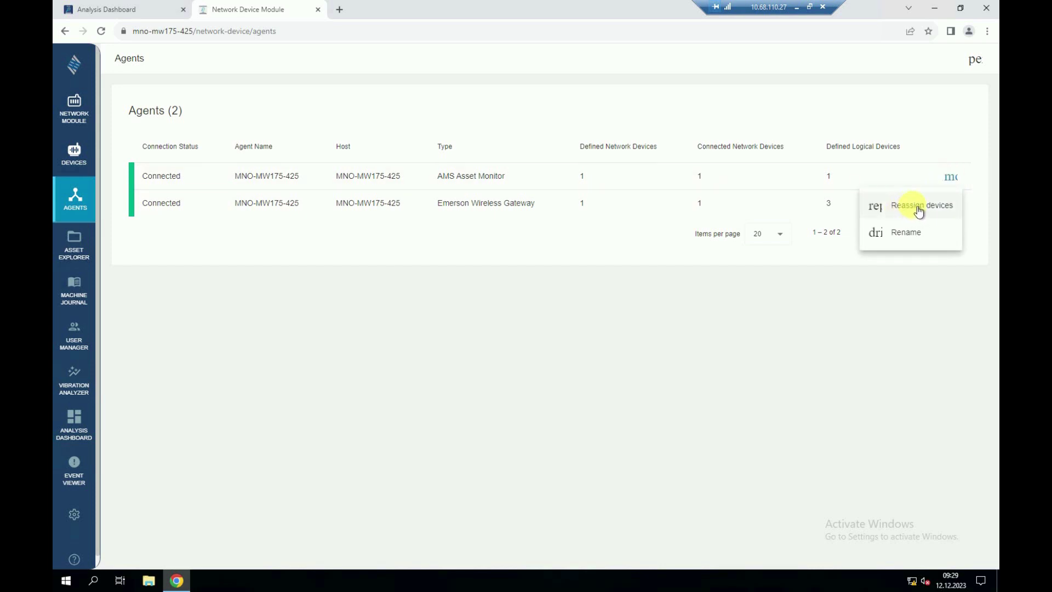
pyautogui.click(913, 236)
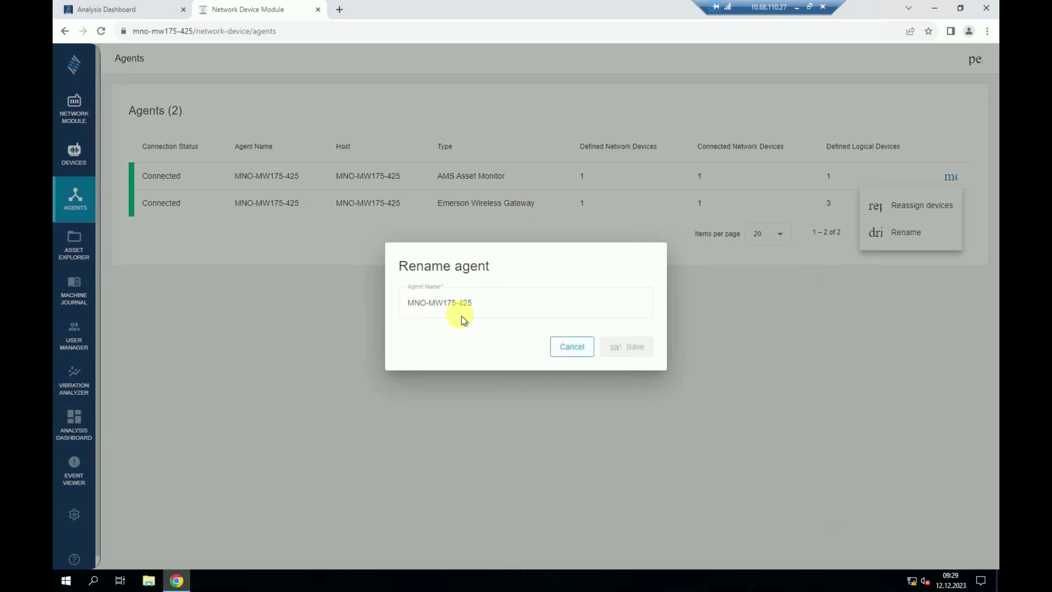
pyautogui.click(578, 348)
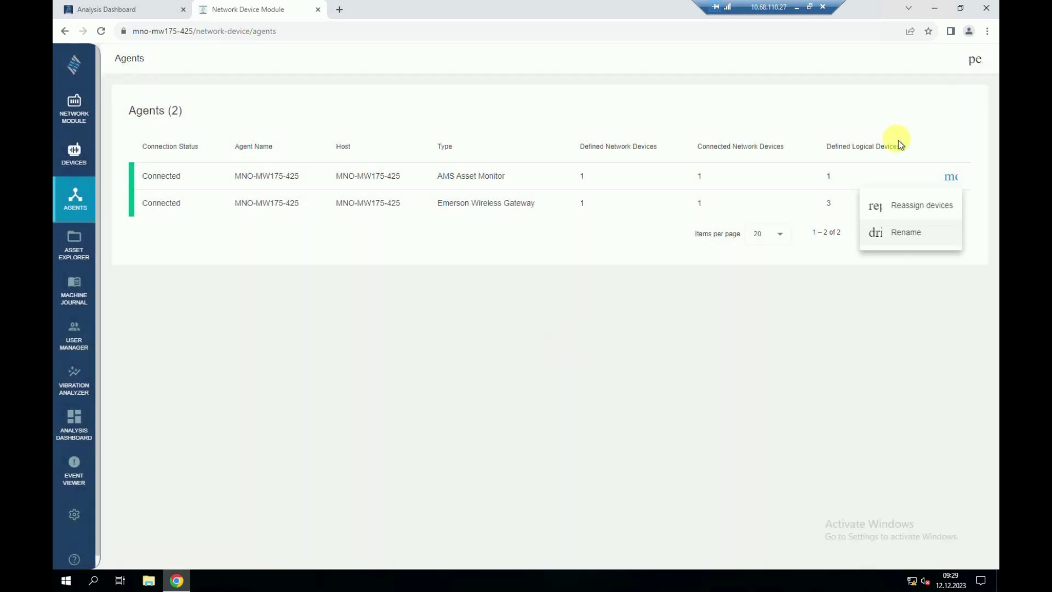
pyautogui.click(322, 247)
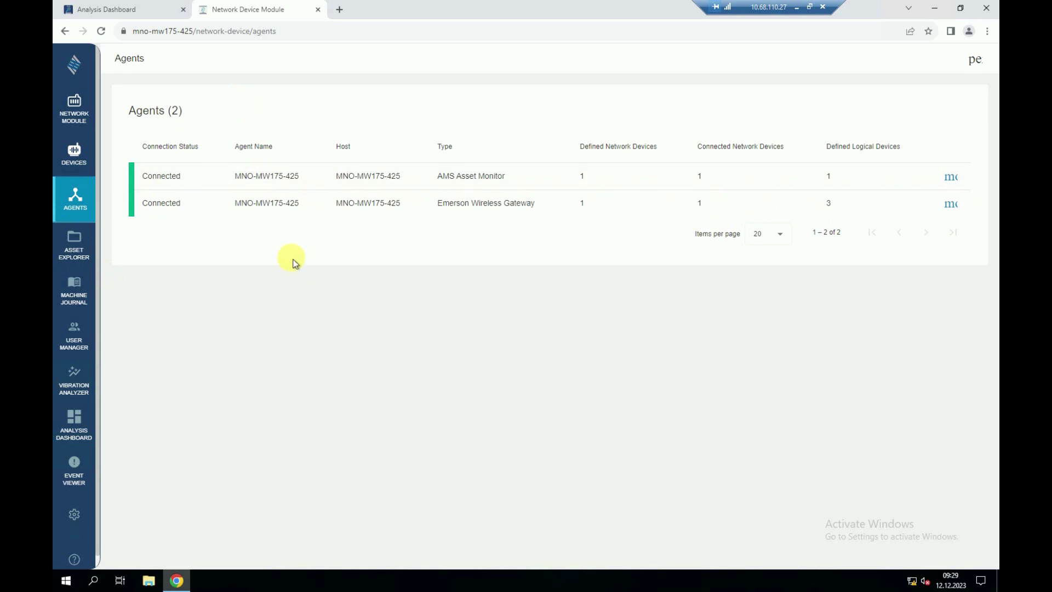
# Review the Network Module home overview, view the connected agents from its connection status summary, and return to the overview
pyautogui.click(75, 106)
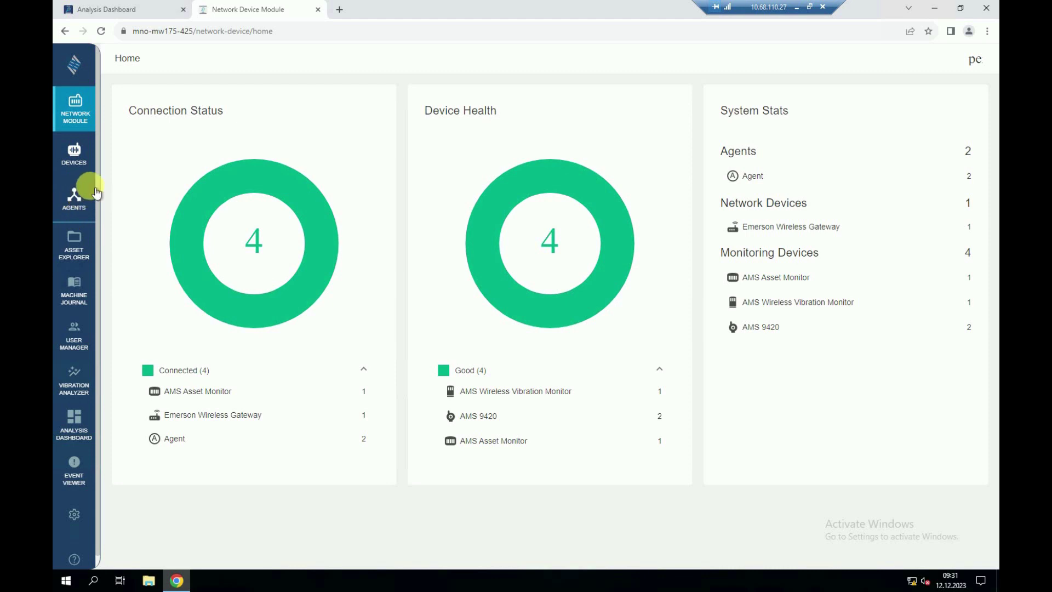
pyautogui.click(177, 439)
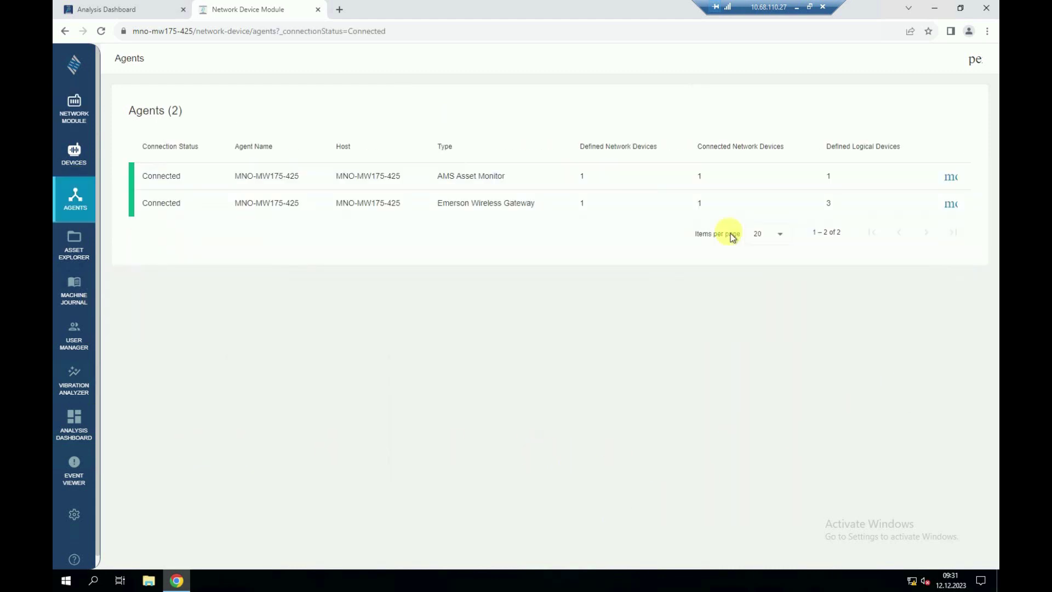
pyautogui.click(74, 107)
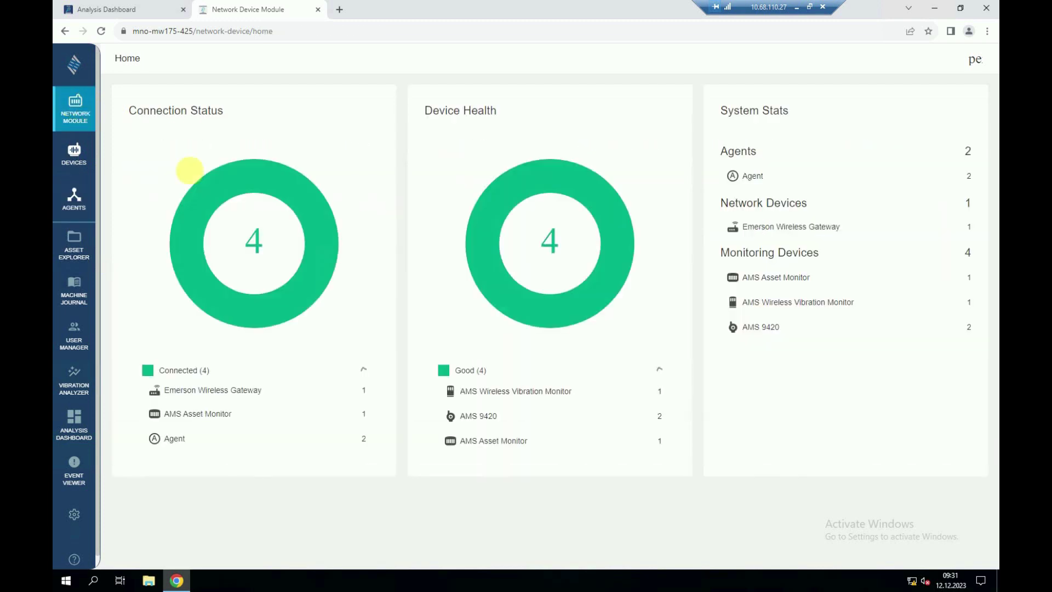
# View the AMS Asset Monitor devices in good health from the overview, open AM DEMO GRO's page, and return to the overview
pyautogui.click(481, 445)
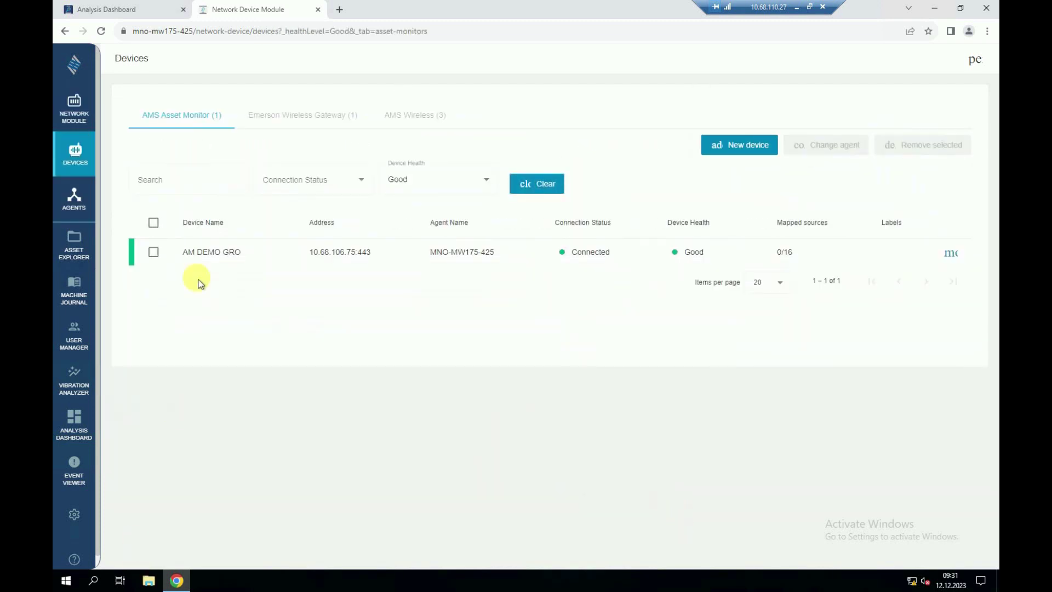
pyautogui.click(258, 256)
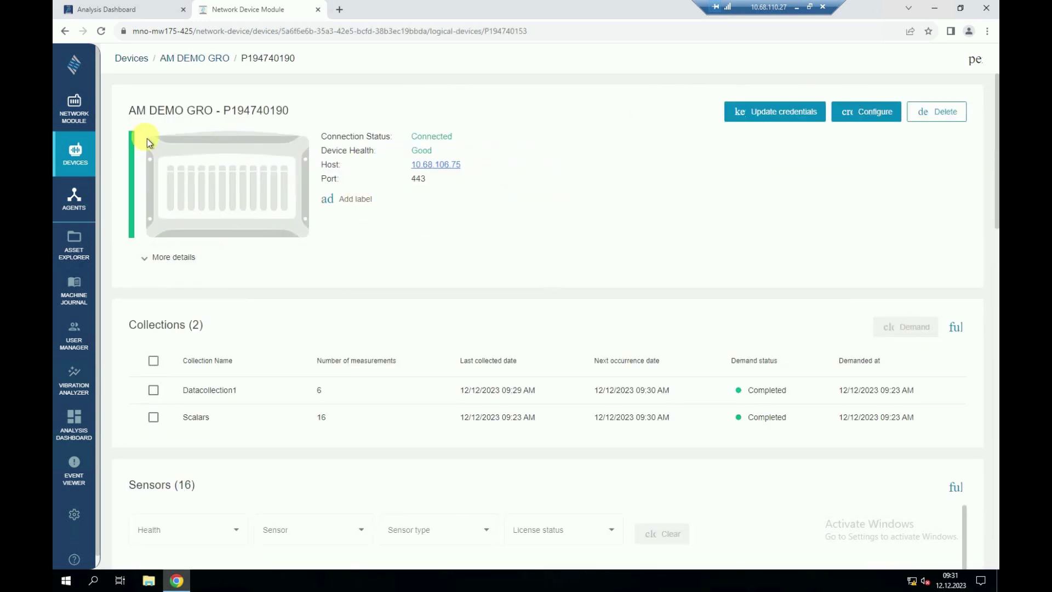
pyautogui.click(74, 104)
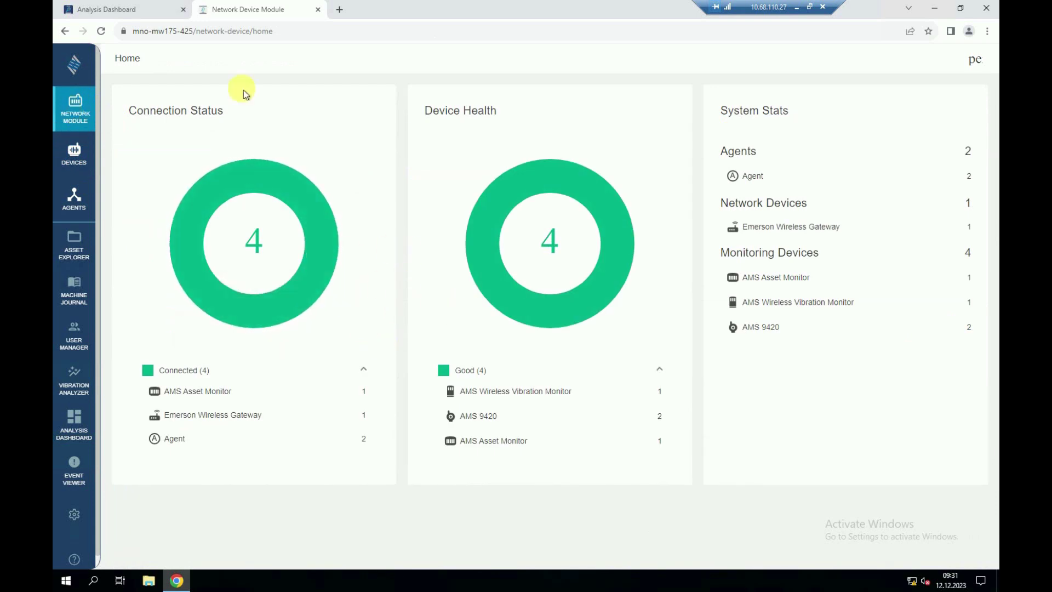
pyautogui.click(73, 124)
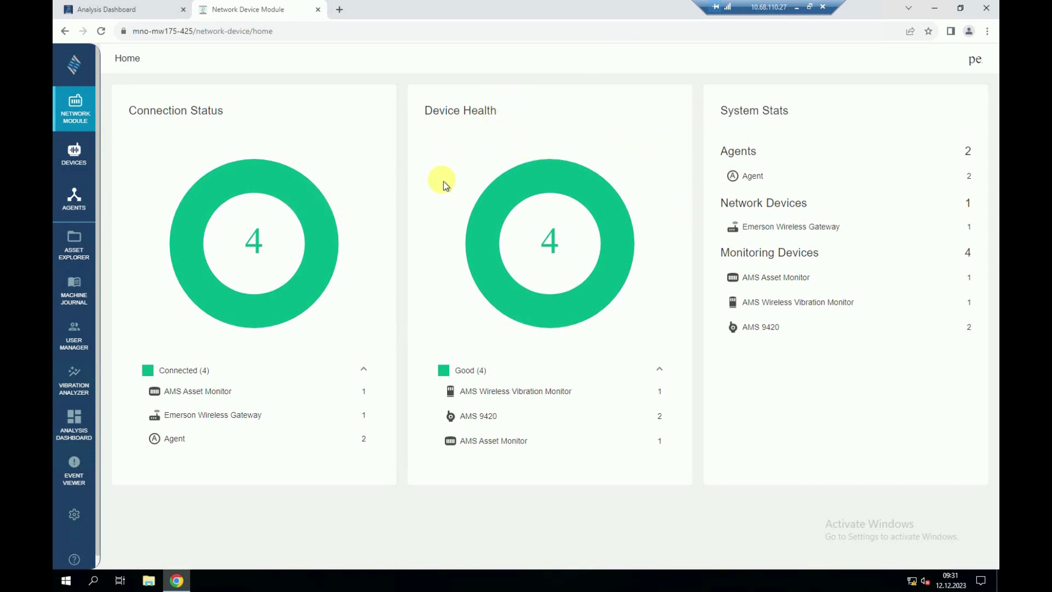
# Switch to the Analysis Dashboard, launch the Network Device Module from its app switcher, and inspect the Connection Status chart on the home overview
pyautogui.moveTo(316, 244)
pyautogui.click(75, 424)
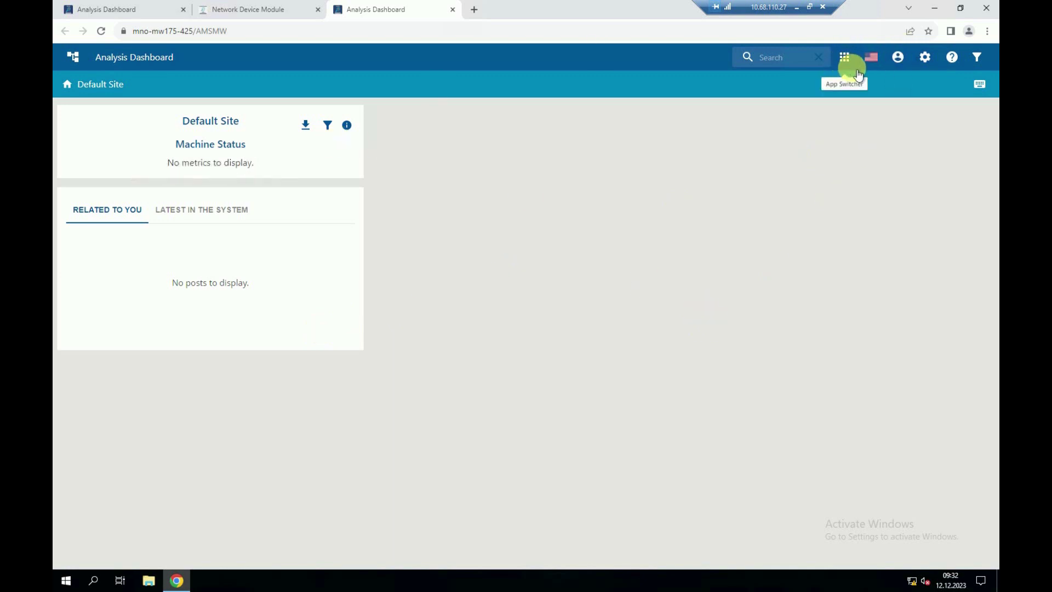
pyautogui.click(845, 58)
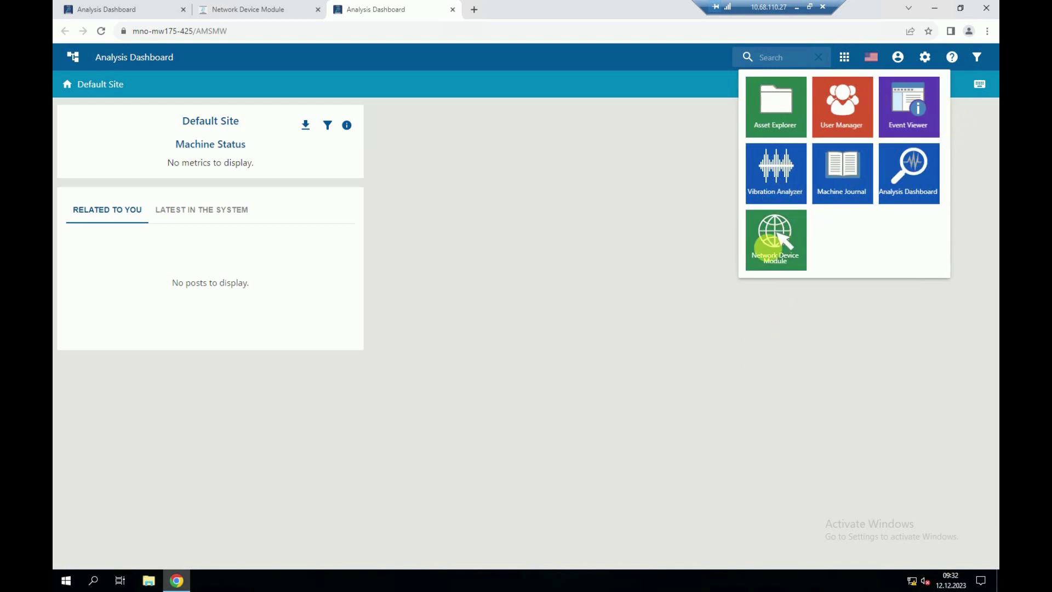
pyautogui.click(771, 239)
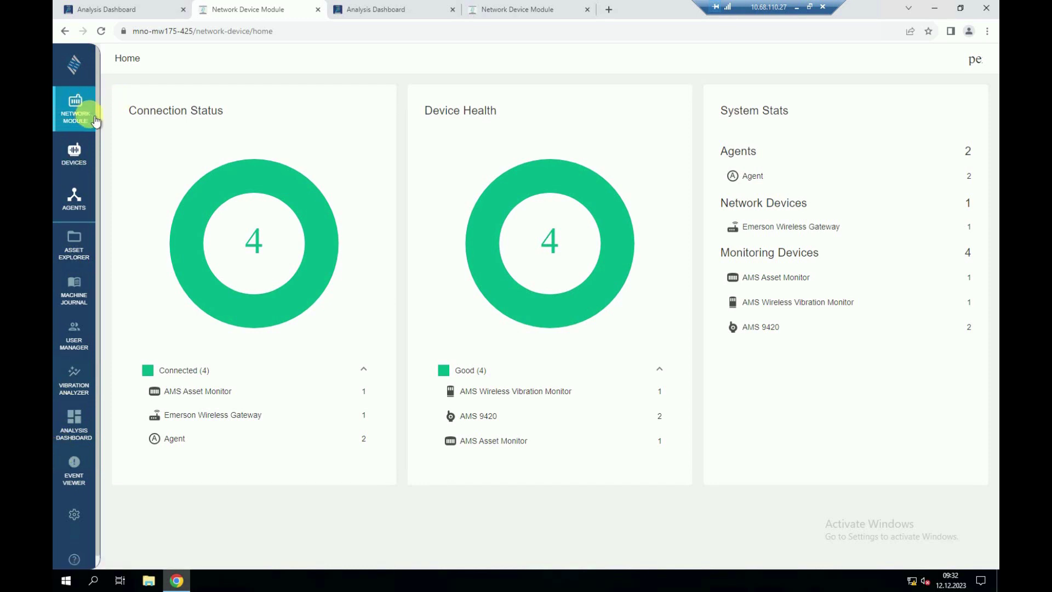
pyautogui.moveTo(329, 245)
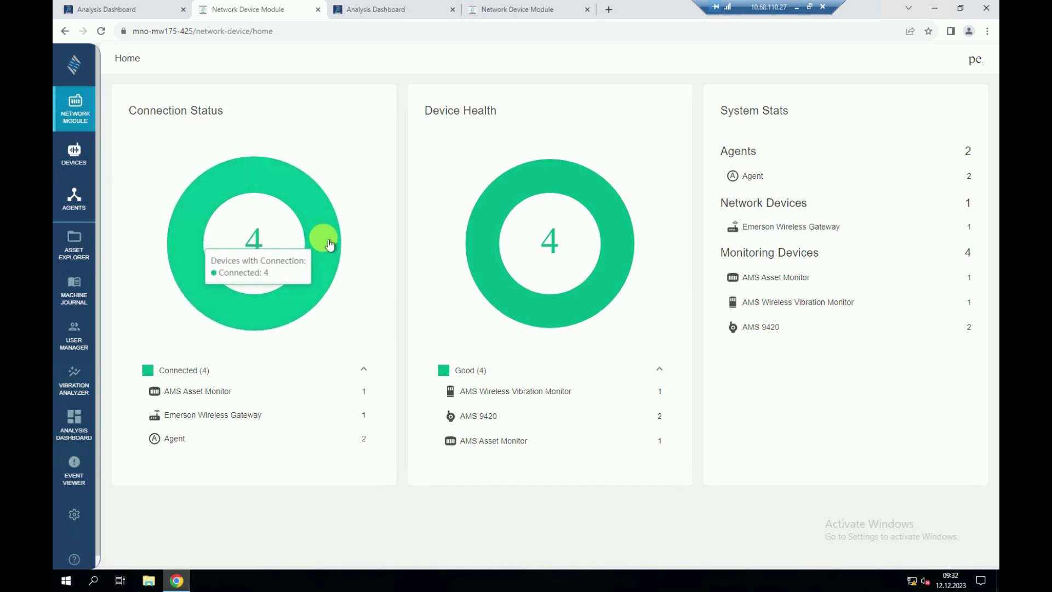